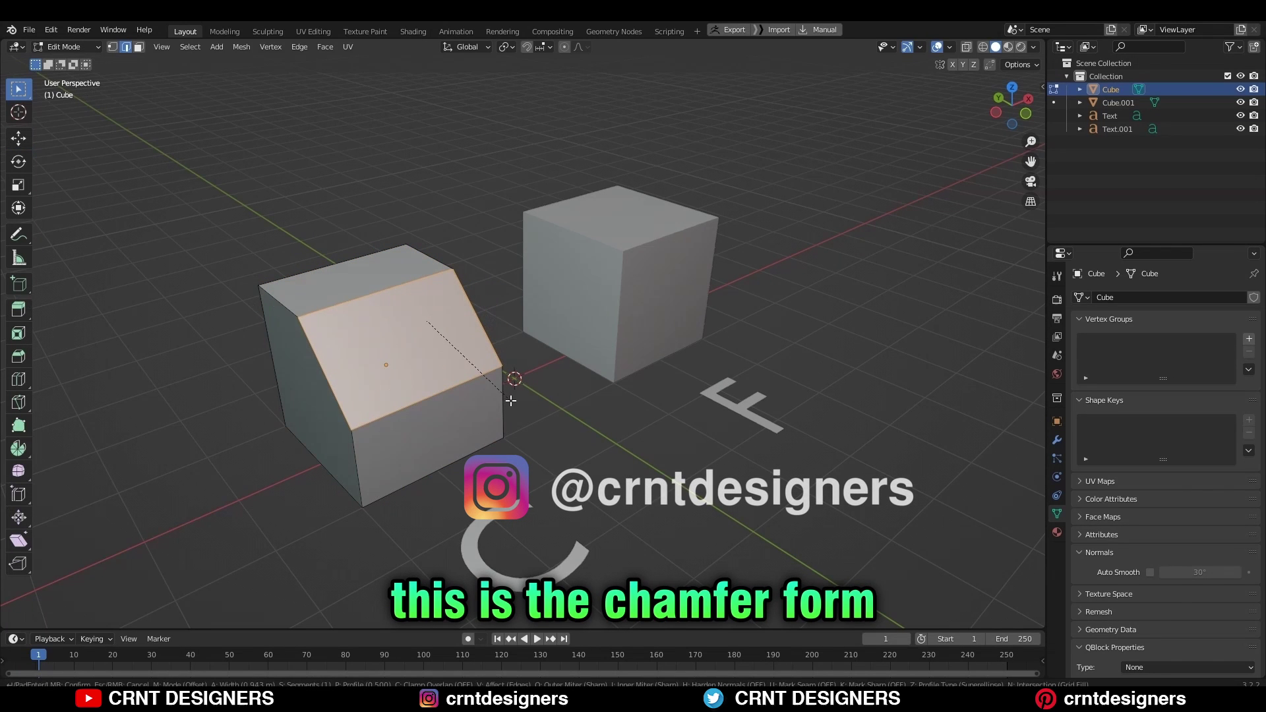
- Finish the single-segment bevel on the left cube's upper front edge to form a flat chamfer
{"action": "left_click", "coordinate": [511, 400]}
{"action": "key", "text": "Tab"}
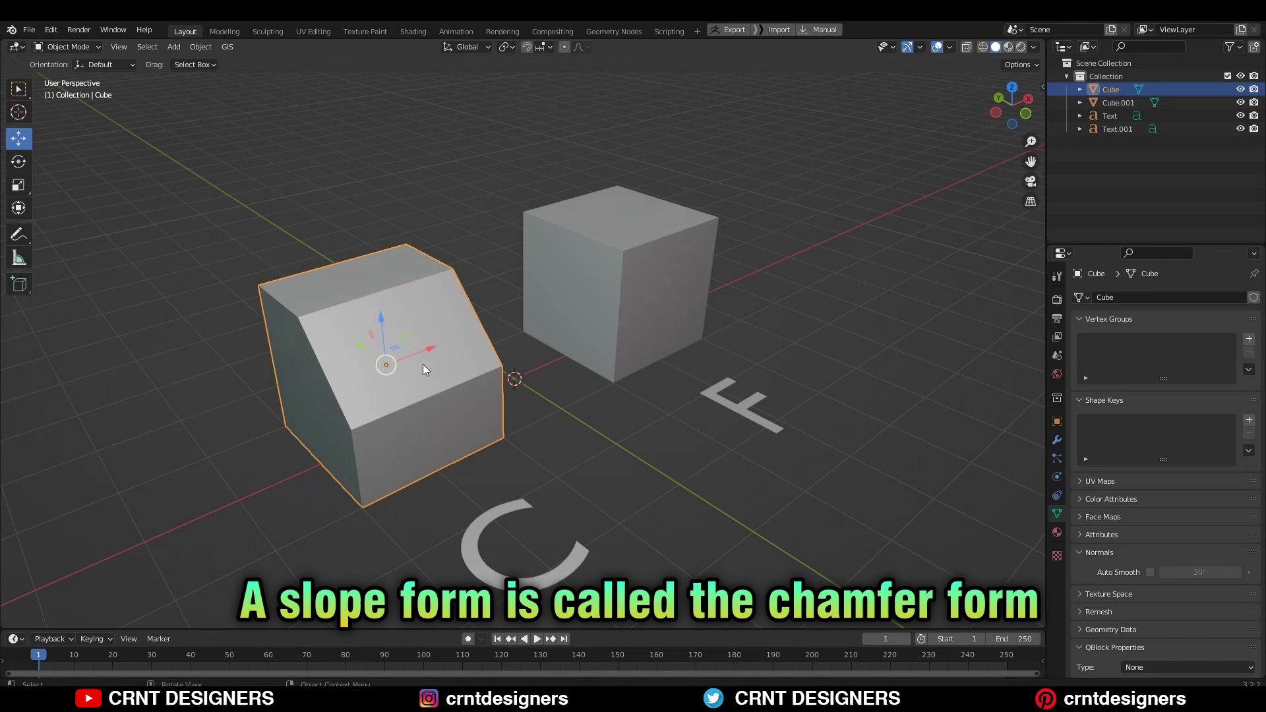
- Bevel the upper front edge of the cube behind the letter F with 12 segments and a width of 1.12 m
{"action": "left_click", "coordinate": [687, 298]}
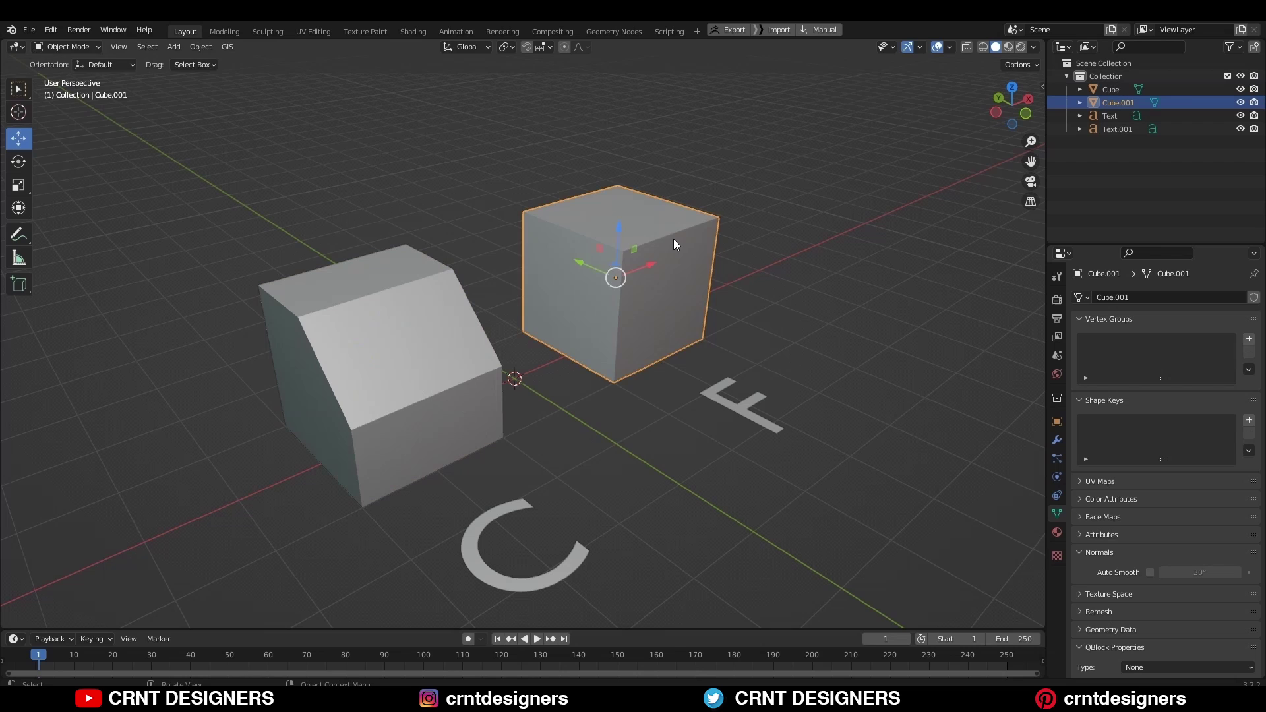
{"action": "key", "text": "Tab"}
{"action": "key", "text": "ctrl+b"}
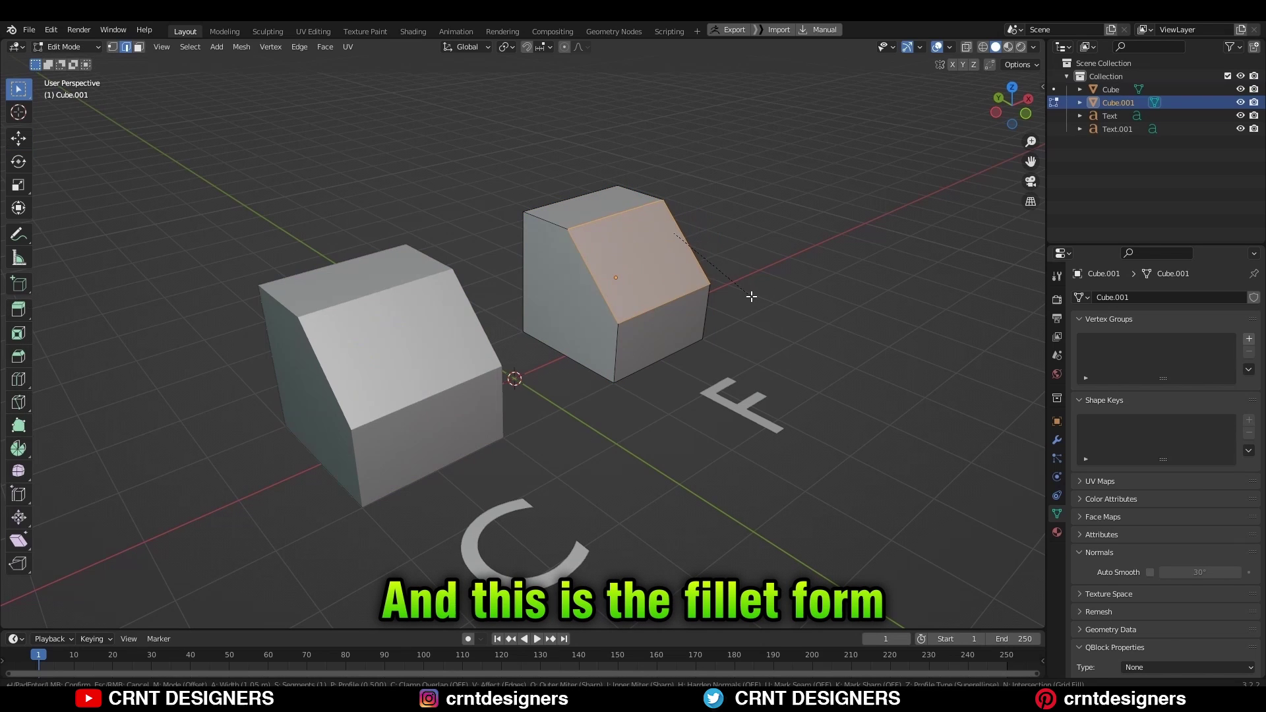
{"action": "scroll", "coordinate": [757, 294], "scroll_direction": "up", "scroll_amount": 5}
{"action": "left_click", "coordinate": [812, 335]}
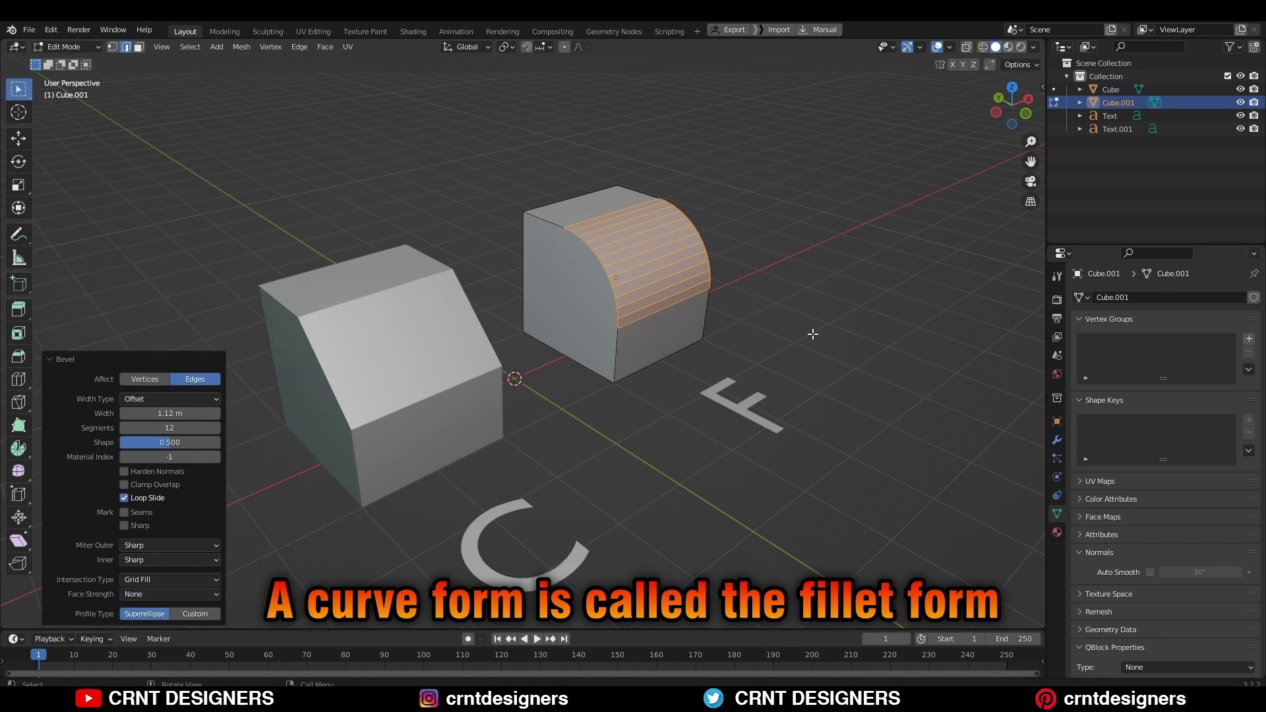
{"action": "key", "text": "Tab"}
{"action": "left_click", "coordinate": [825, 335]}
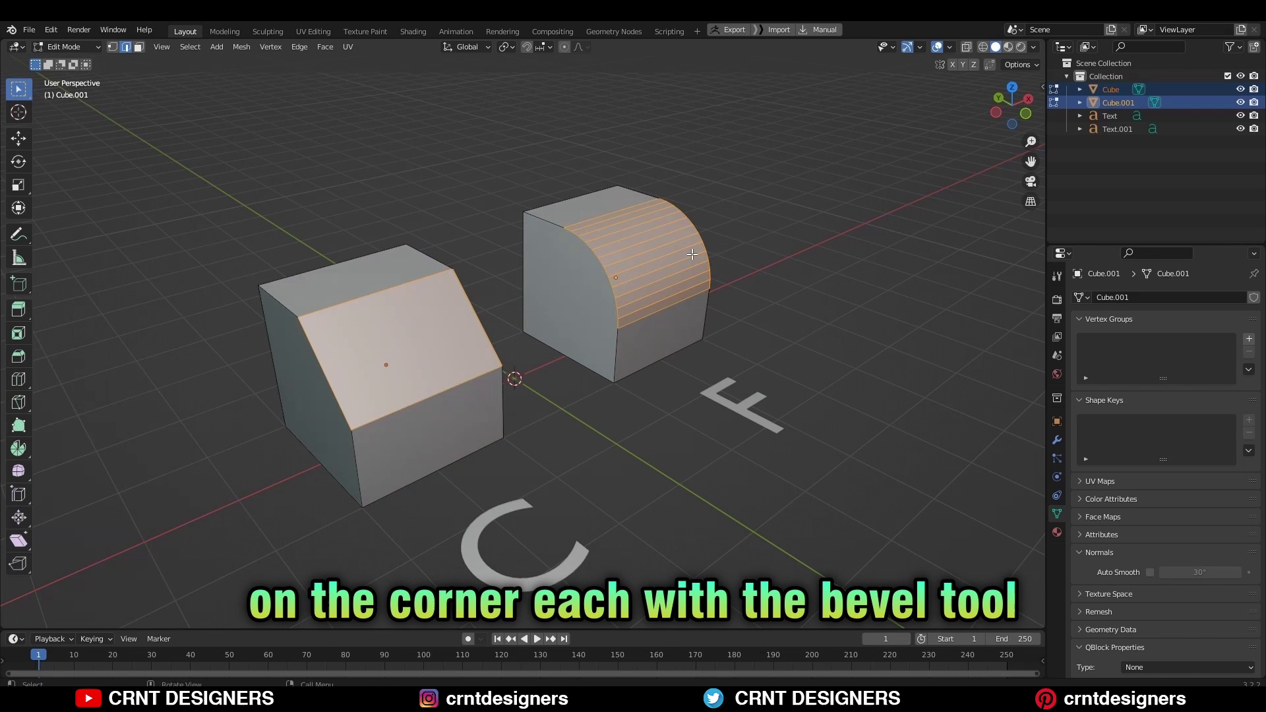
{"action": "key", "text": "Tab"}
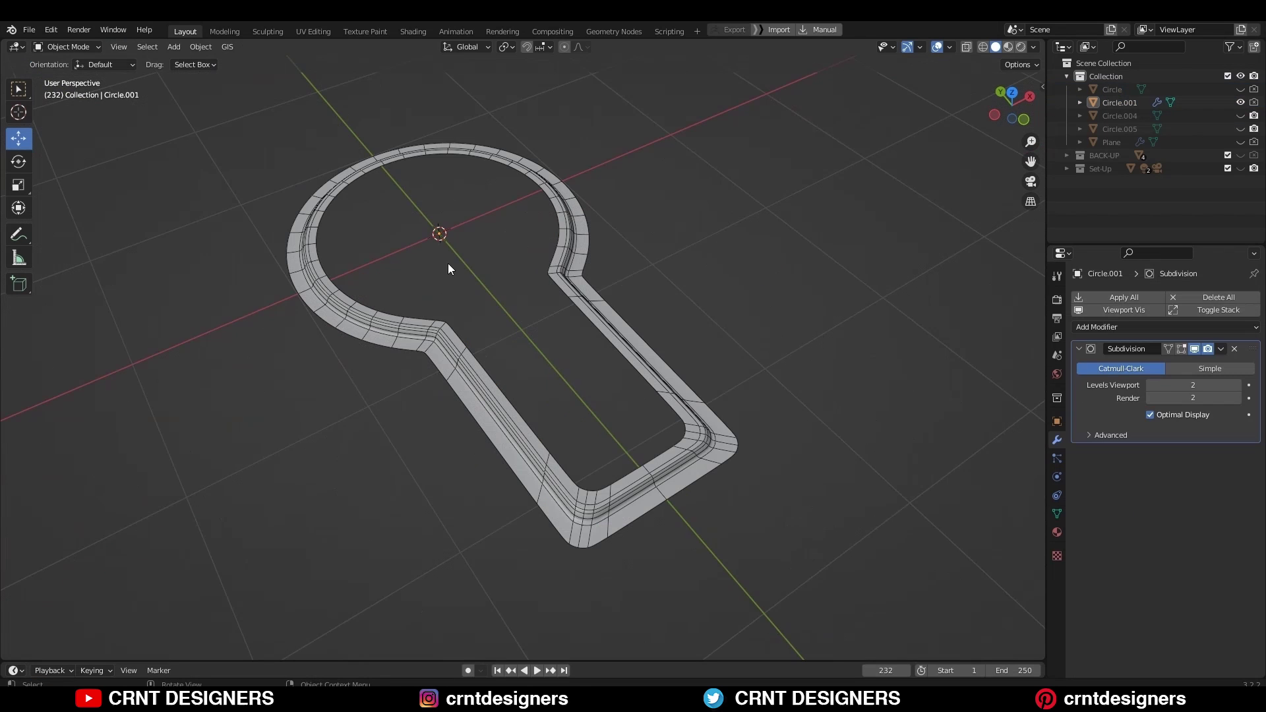
- Select the inner faces at the keyhole frame's lower-left corner in top view and annotate the fillet curve there
{"action": "scroll", "coordinate": [812, 478], "scroll_direction": "up", "scroll_amount": 2}
{"action": "middle_click_drag", "start_coordinate": [794, 488], "coordinate": [742, 353], "text": "shift"}
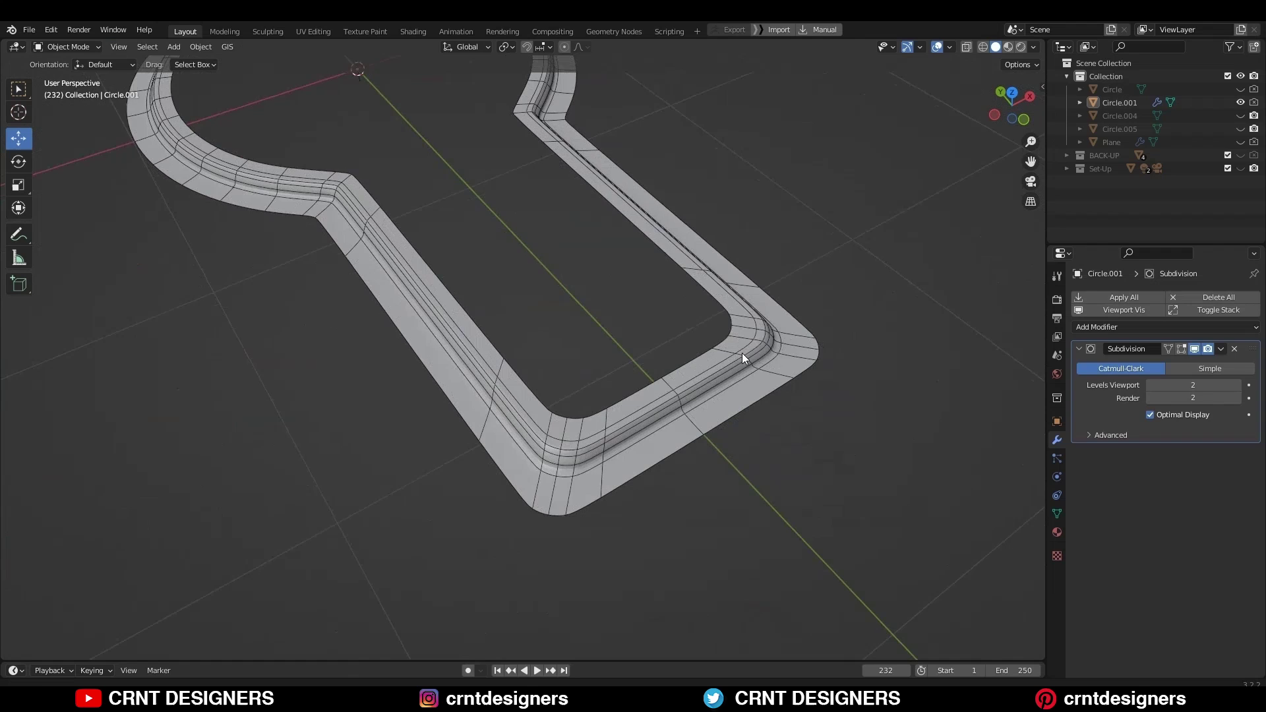
{"action": "key", "text": "Tab"}
{"action": "scroll", "coordinate": [797, 520], "scroll_direction": "up", "scroll_amount": 1}
{"action": "middle_click_drag", "start_coordinate": [792, 504], "coordinate": [712, 427], "text": "shift"}
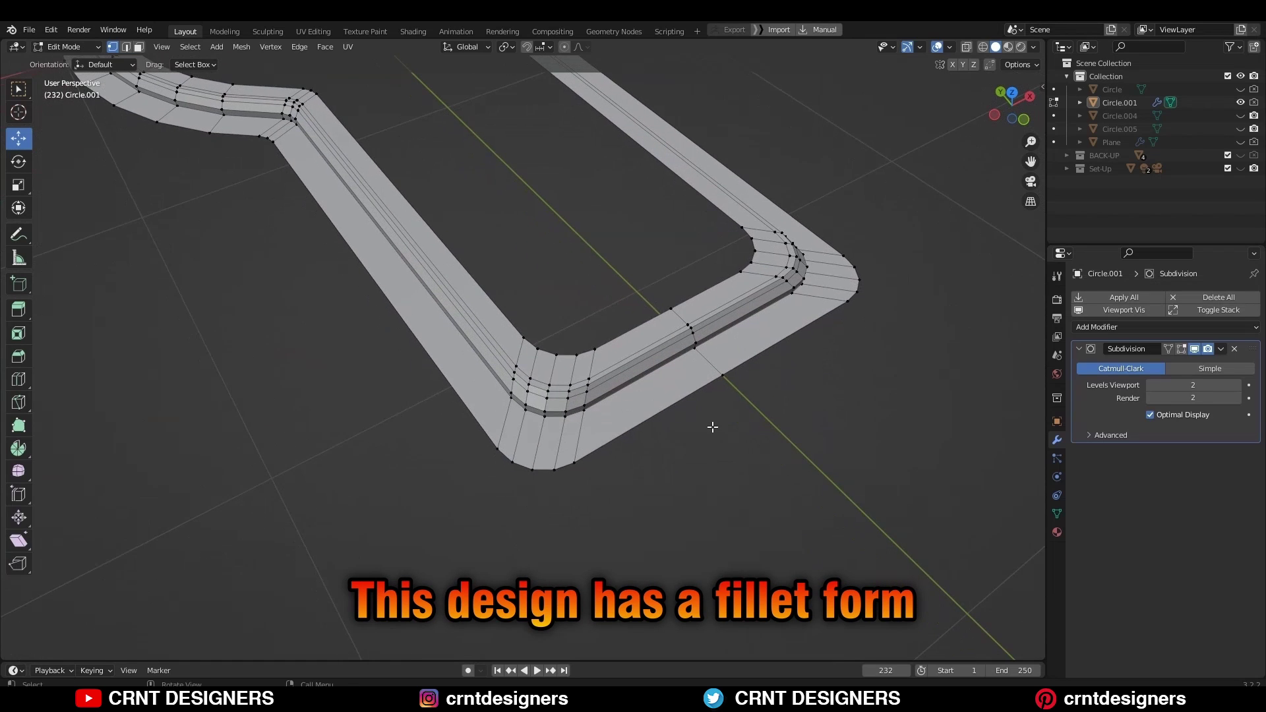
{"action": "left_click", "coordinate": [635, 497]}
{"action": "left_click_drag", "start_coordinate": [602, 274], "coordinate": [414, 545]}
{"action": "key", "text": "3"}
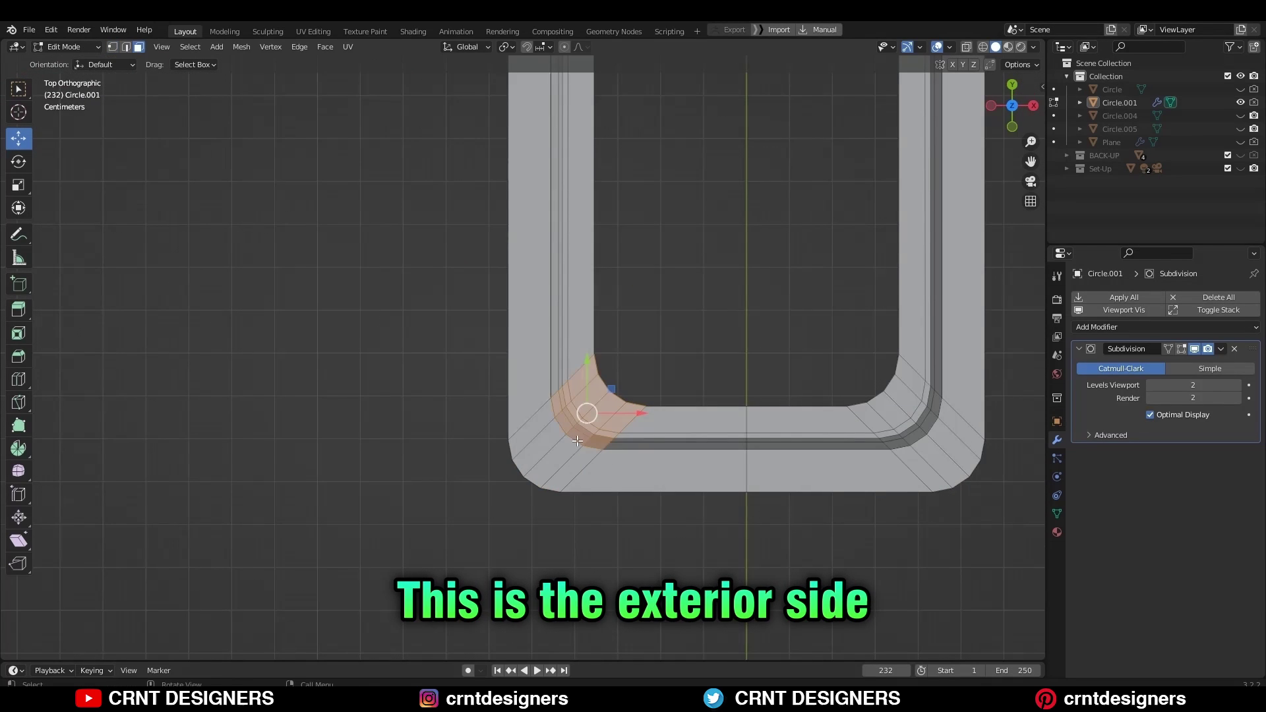
{"action": "mouse_move", "coordinate": [26, 249]}
{"action": "left_mouse_down"}
{"action": "mouse_move", "coordinate": [65, 281]}
{"action": "mouse_move", "coordinate": [65, 236]}
{"action": "left_mouse_up"}
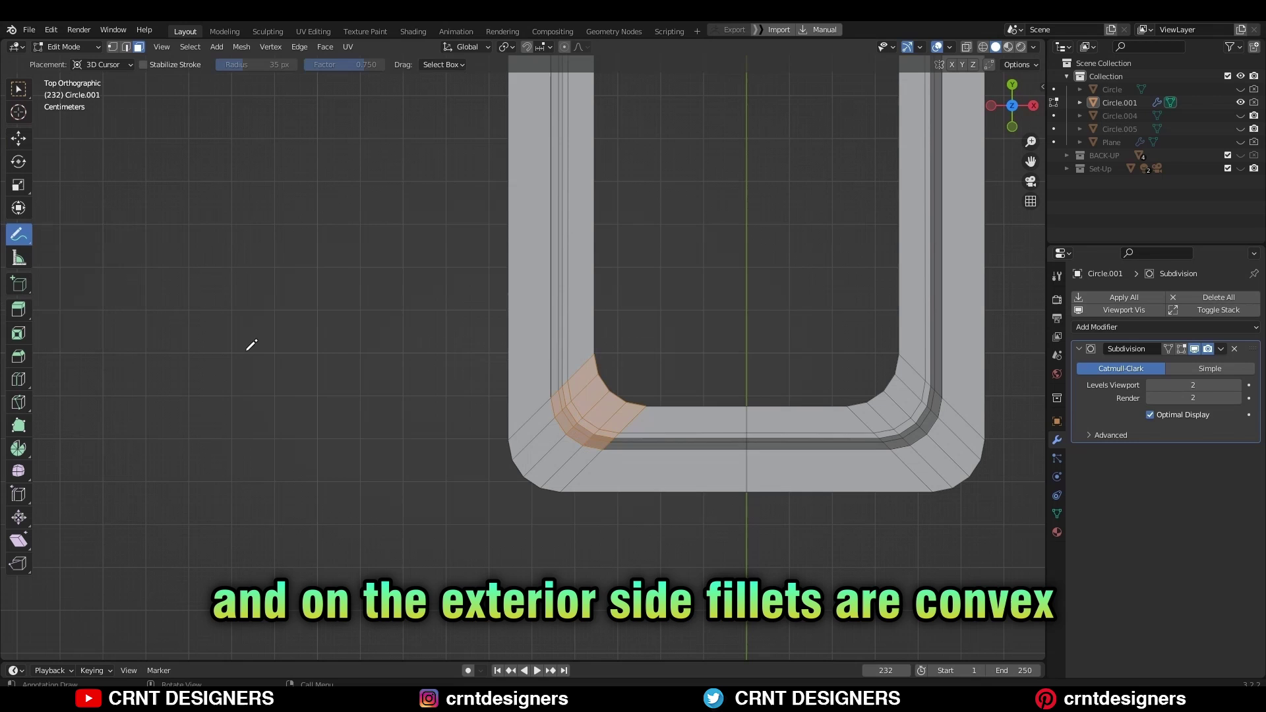
{"action": "left_click_drag", "start_coordinate": [646, 482], "coordinate": [726, 472]}
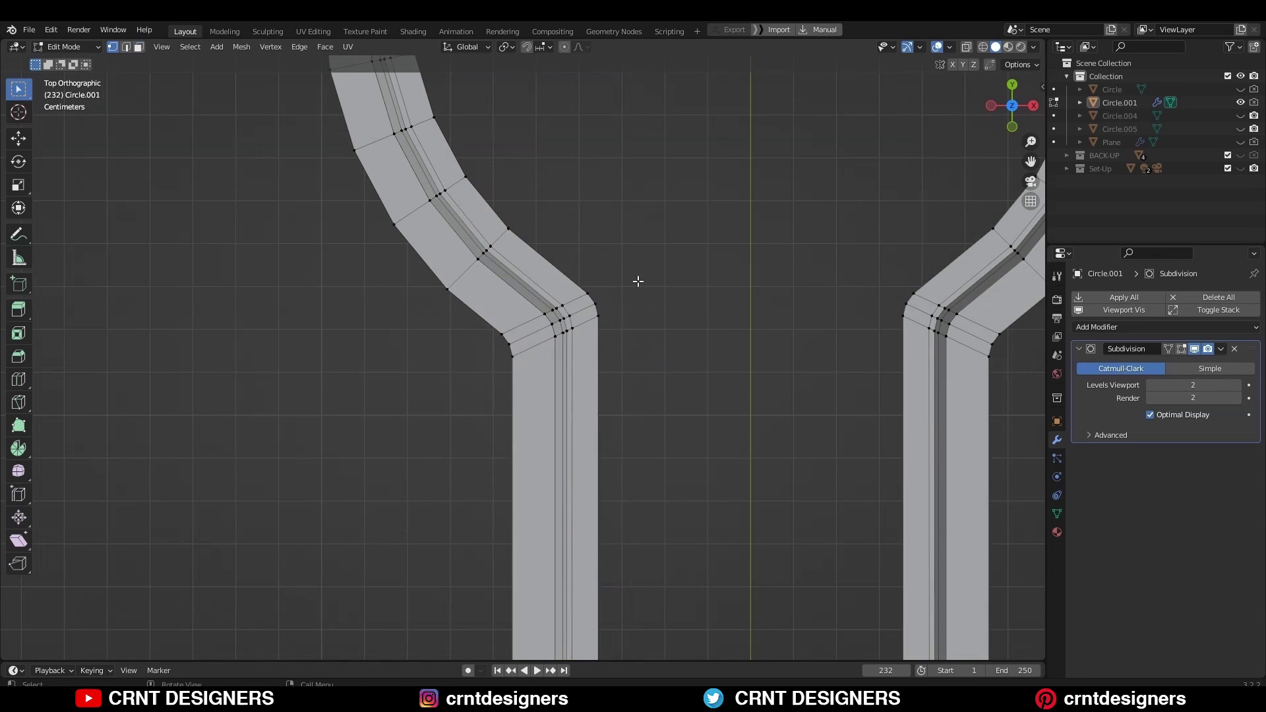
- Select the inner faces at the frame's left neck corner and annotate the fillet curves along its edges
{"action": "left_click_drag", "start_coordinate": [664, 269], "coordinate": [488, 376]}
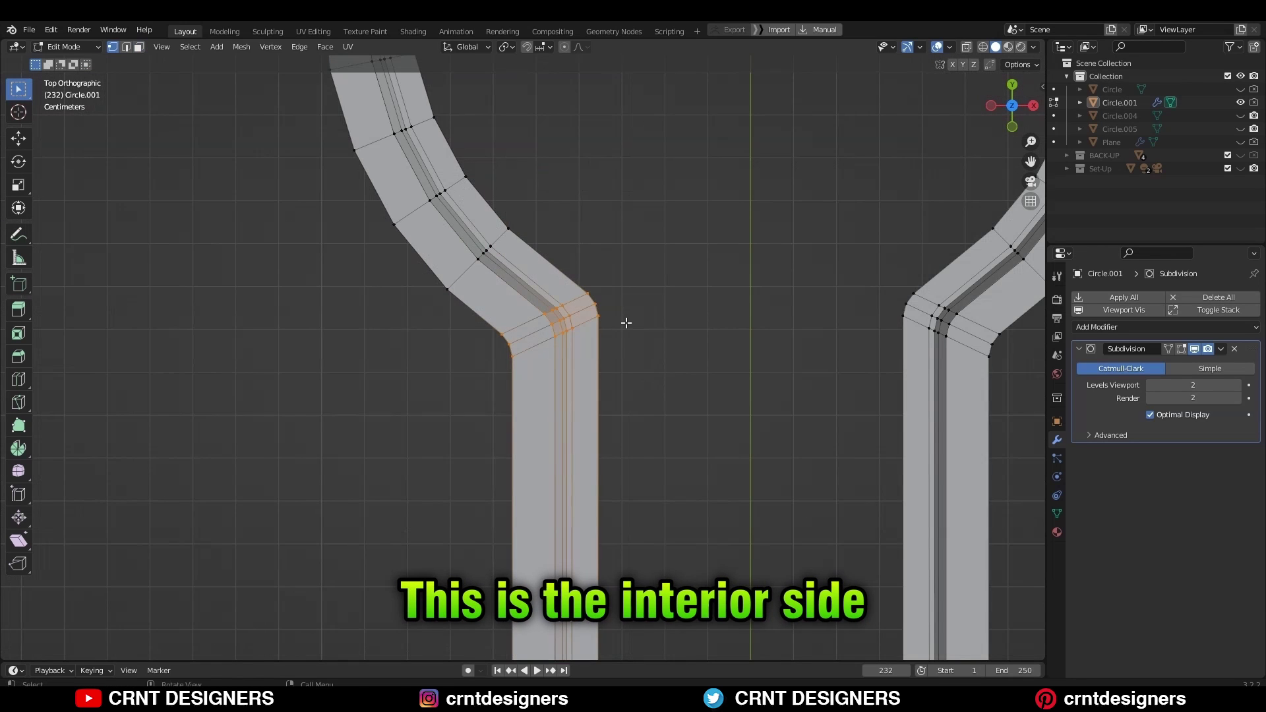
{"action": "scroll", "coordinate": [622, 329], "scroll_direction": "up", "scroll_amount": 2}
{"action": "left_click", "coordinate": [19, 234]}
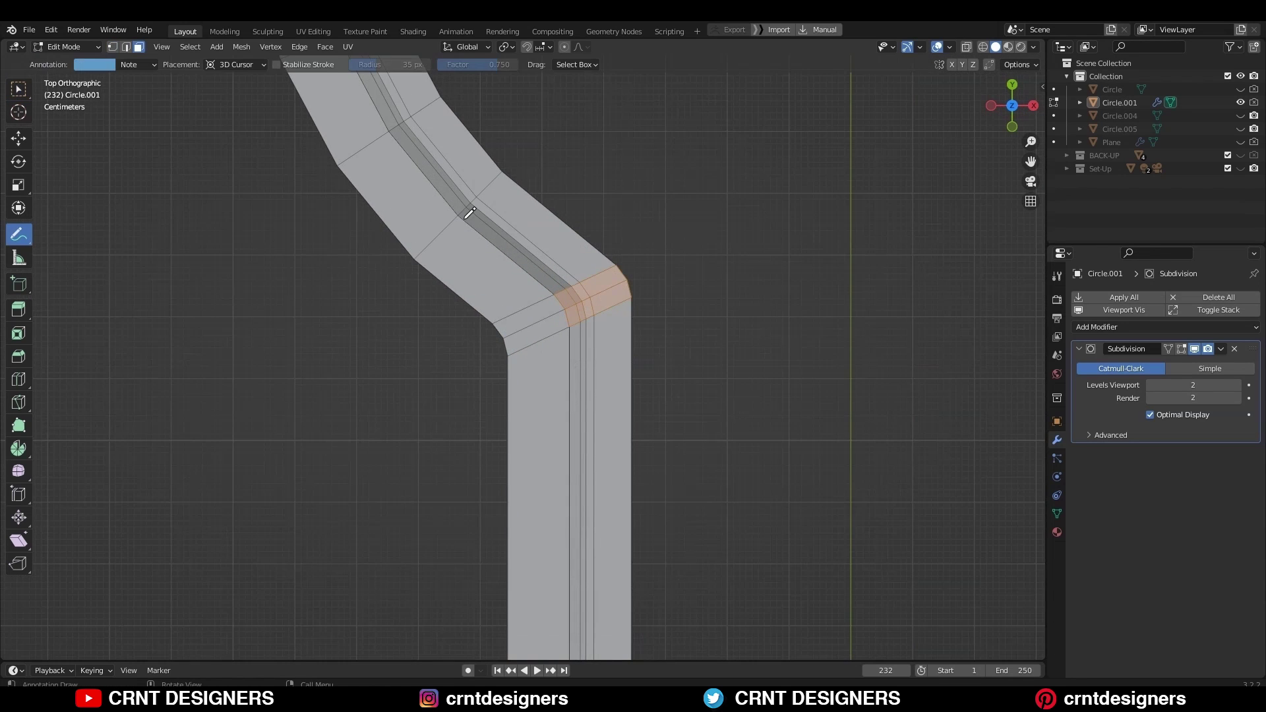
{"action": "left_click_drag", "start_coordinate": [463, 220], "coordinate": [531, 278]}
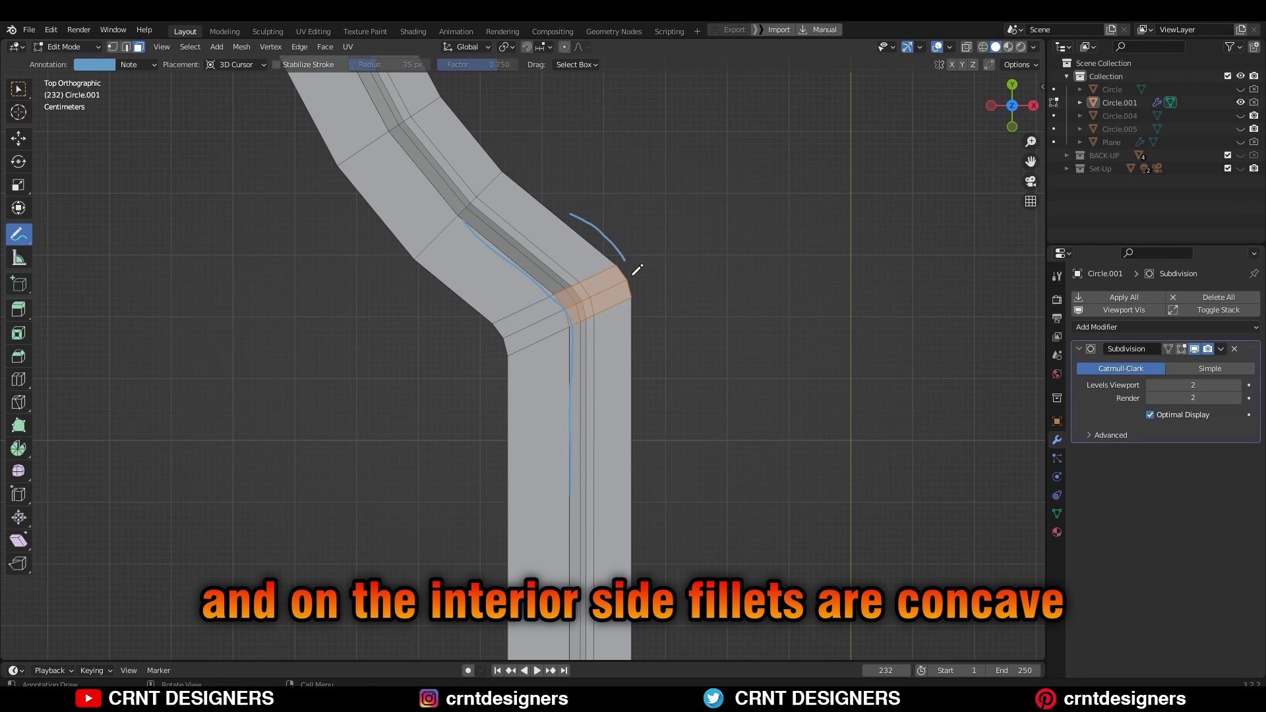
{"action": "left_click_drag", "start_coordinate": [637, 269], "coordinate": [644, 424]}
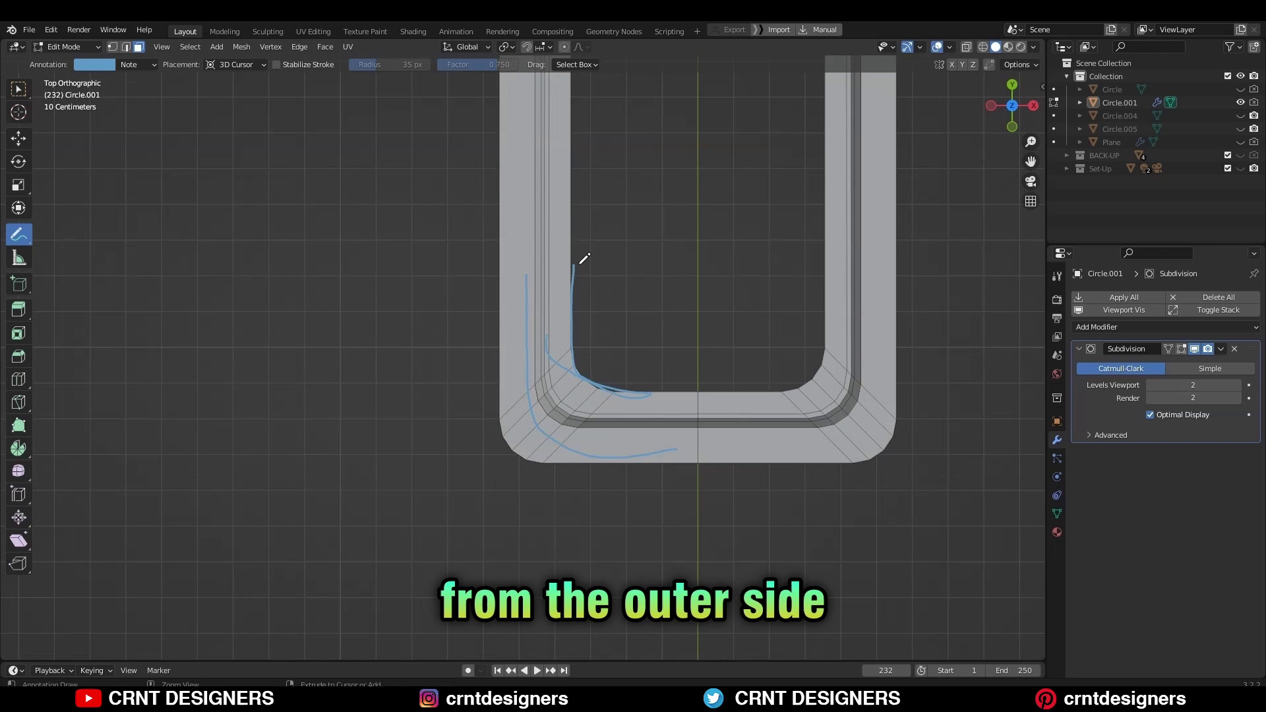
{"action": "scroll", "coordinate": [580, 260], "scroll_direction": "down", "scroll_amount": 4}
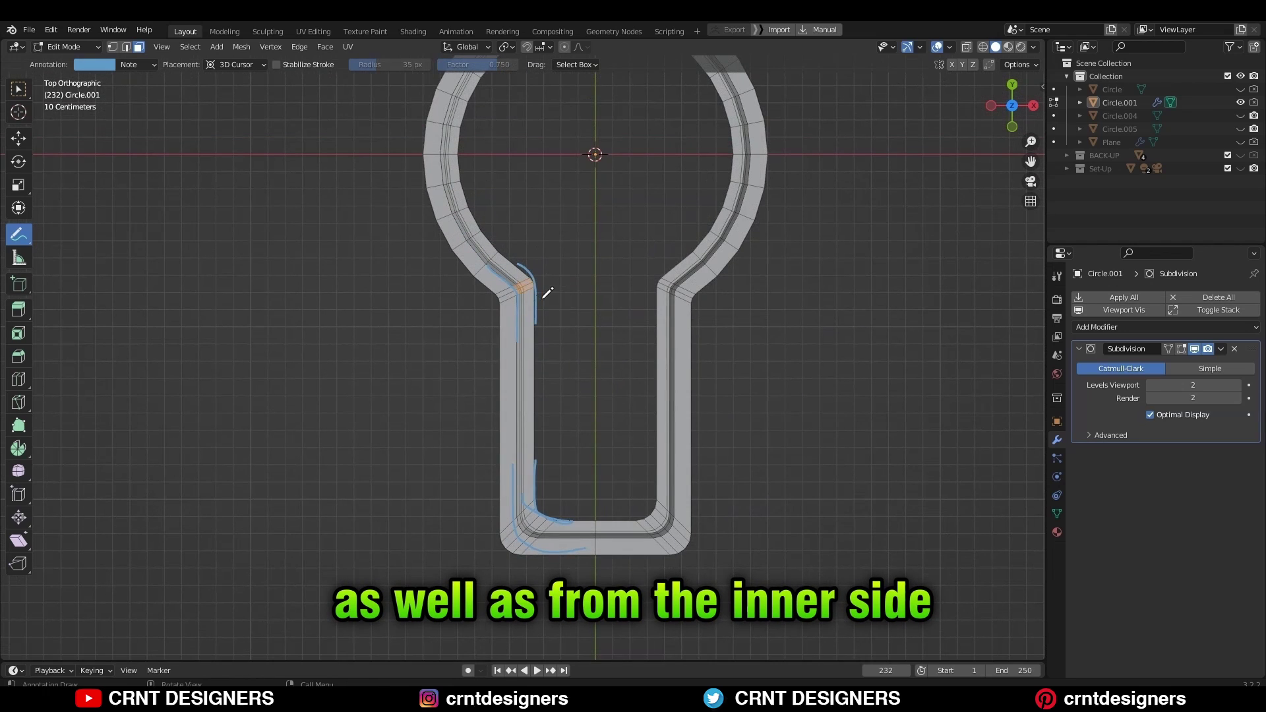
{"action": "scroll", "coordinate": [544, 297], "scroll_direction": "up", "scroll_amount": 3}
{"action": "middle_click_drag", "start_coordinate": [545, 287], "coordinate": [575, 263]}
{"action": "left_click", "coordinate": [1013, 101]}
{"action": "scroll", "coordinate": [831, 250], "scroll_direction": "down", "scroll_amount": 3}
- Inset the plane's face twice toward its center
{"action": "key", "text": "Tab"}
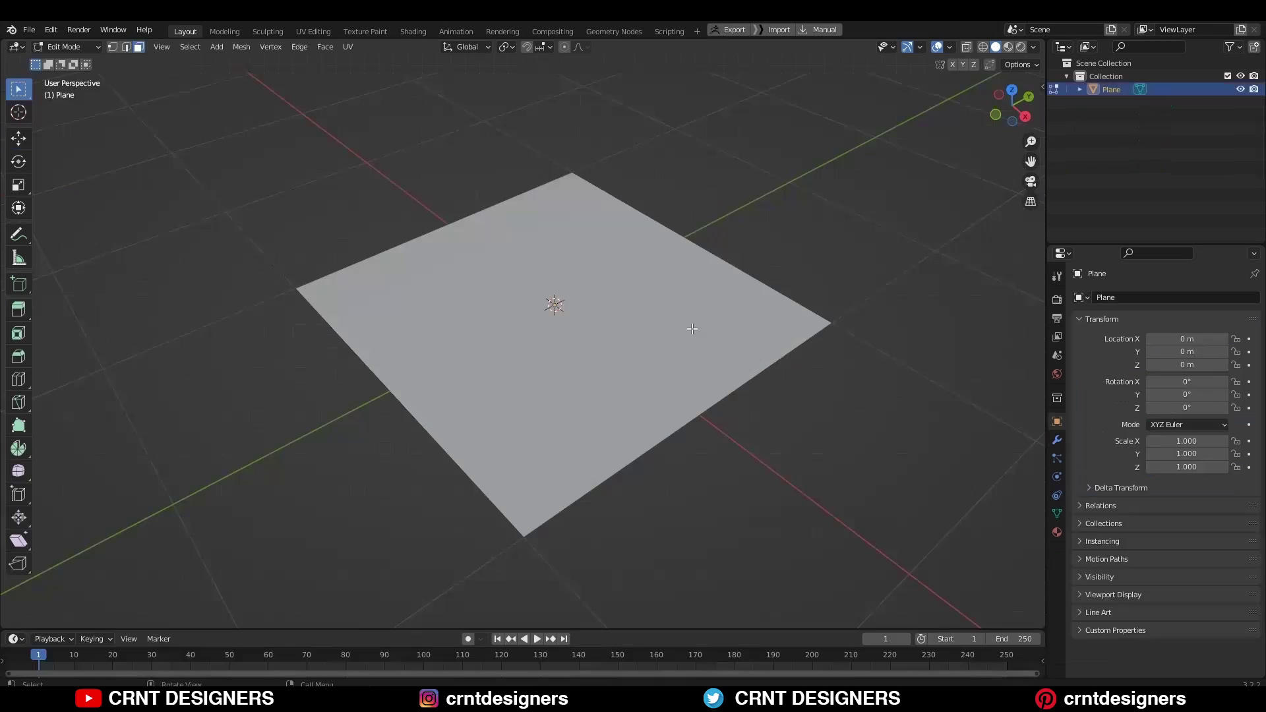
{"action": "key", "text": "a"}
{"action": "key", "text": "i"}
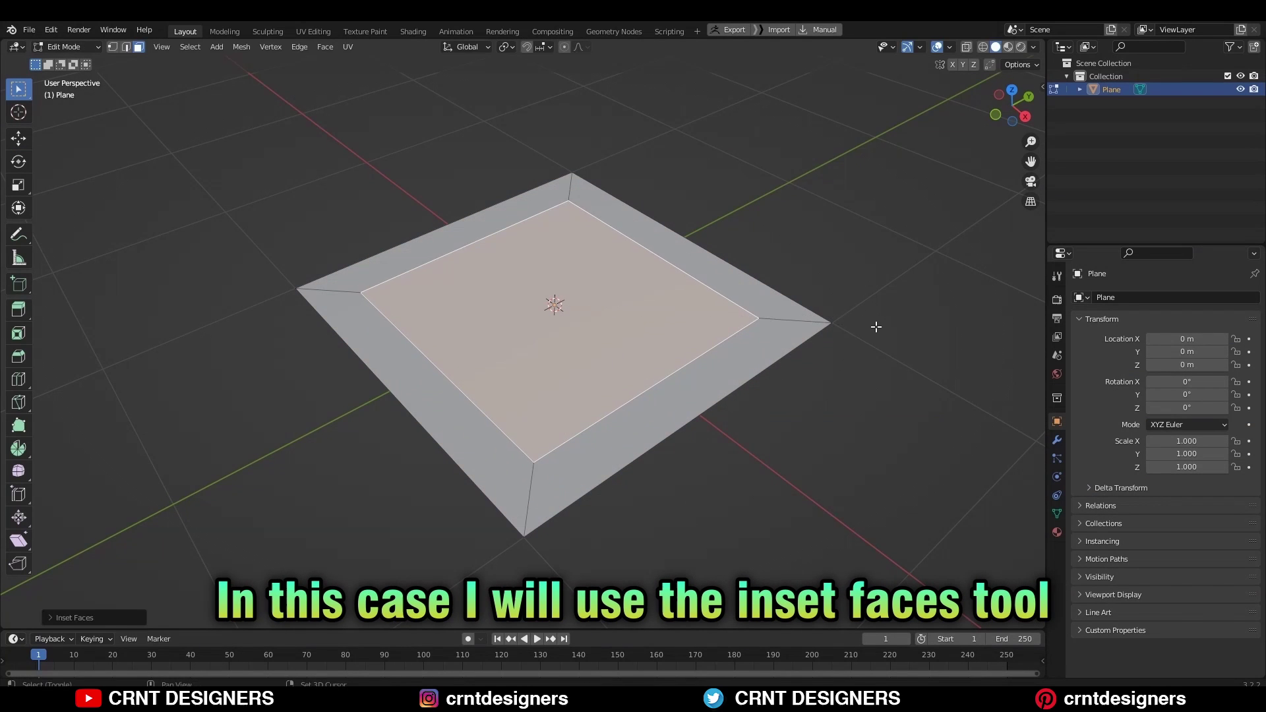
{"action": "key", "text": "i"}
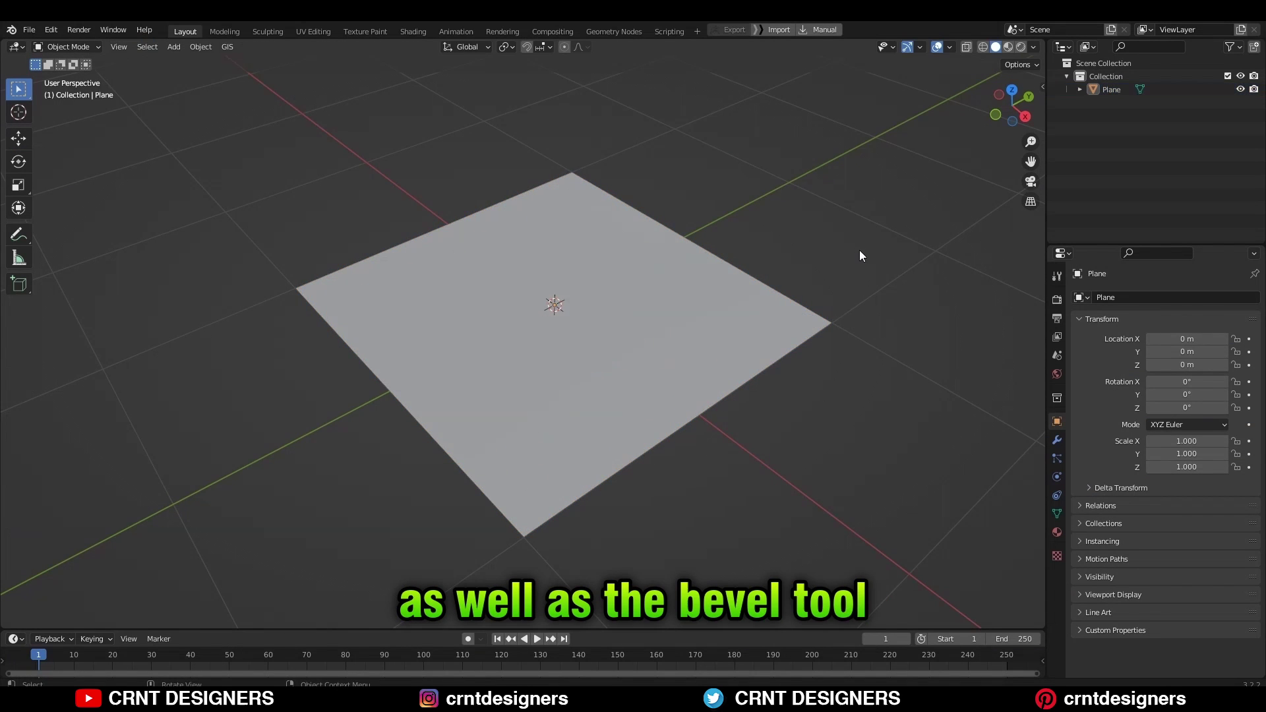
- Bevel the four corner vertices of the plane
{"action": "key", "text": "Tab"}
{"action": "key", "text": "1"}
{"action": "key", "text": "ctrl+shift+b"}
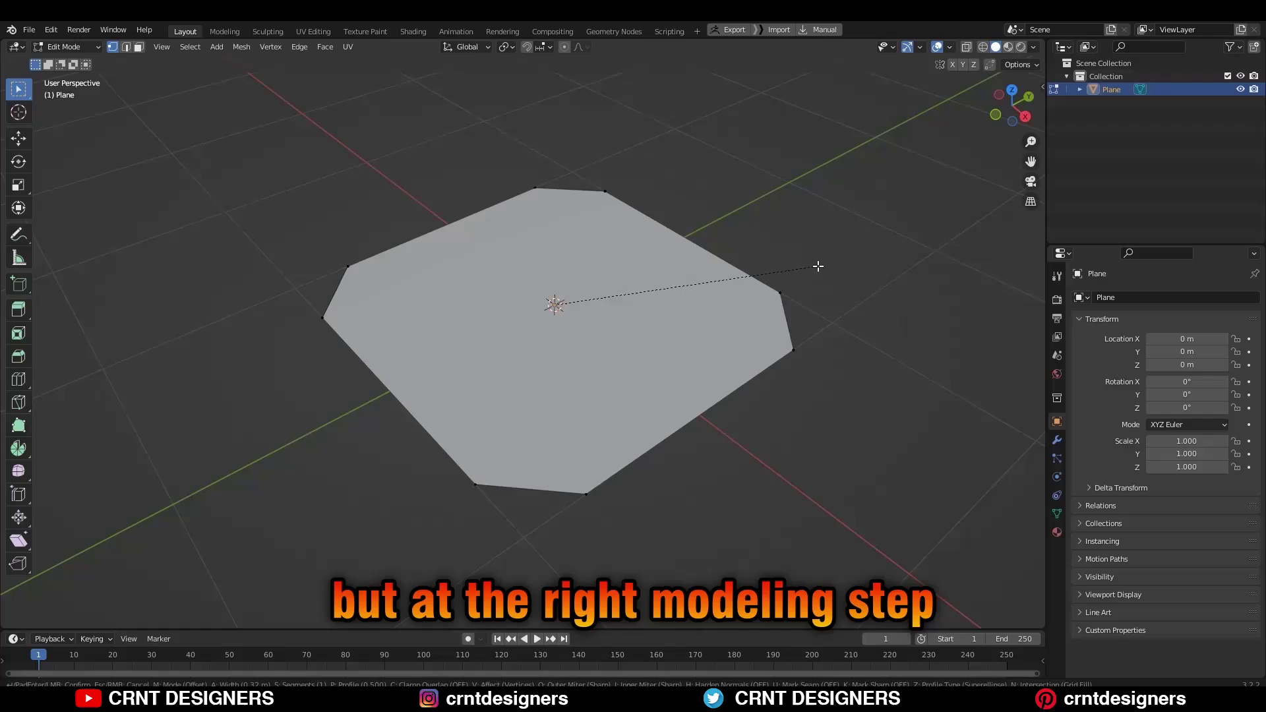
{"action": "left_click", "coordinate": [970, 402]}
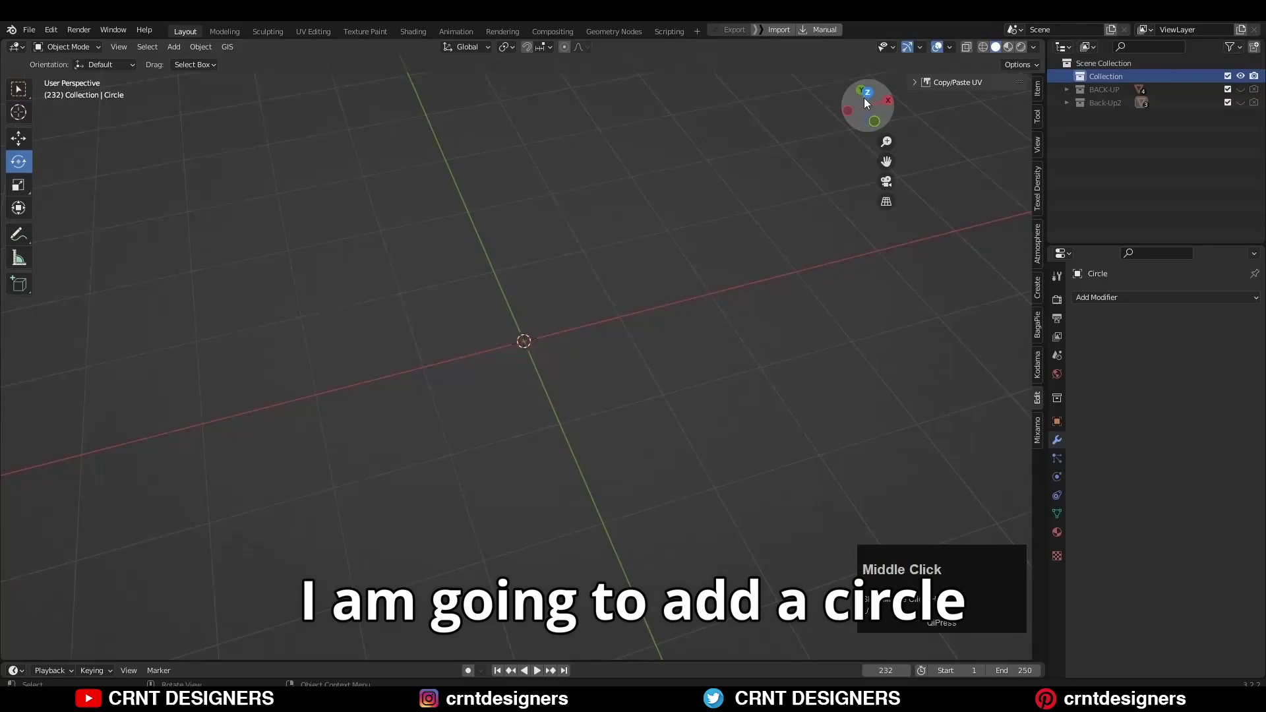
- Add a 32-vertex mesh circle at the world origin in top view
{"action": "left_click", "coordinate": [867, 105]}
{"action": "middle_click_drag", "start_coordinate": [664, 270], "coordinate": [648, 290], "text": "shift"}
{"action": "key", "text": "shift+a"}
{"action": "mouse_move", "coordinate": [627, 271]}
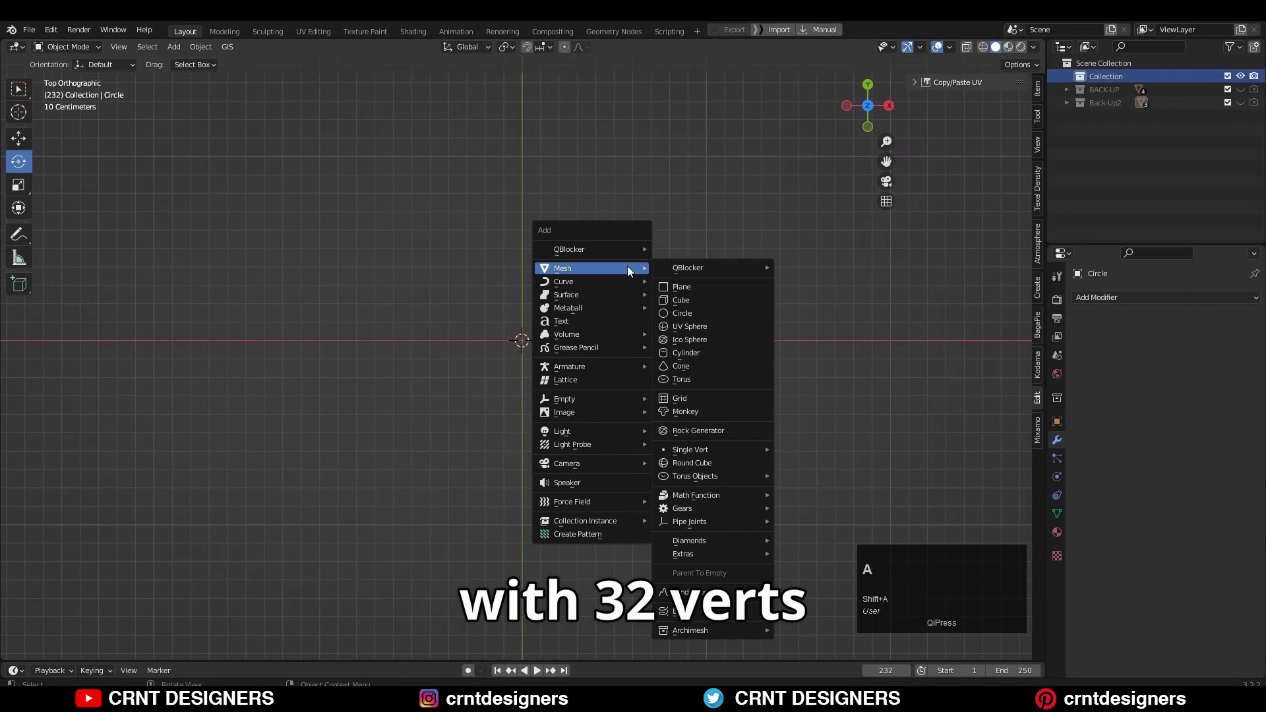
{"action": "left_click", "coordinate": [706, 314]}
- Select the six lowest edges of the circle and extrude them straight down along Y by about 1.5 m
{"action": "key", "text": "Tab"}
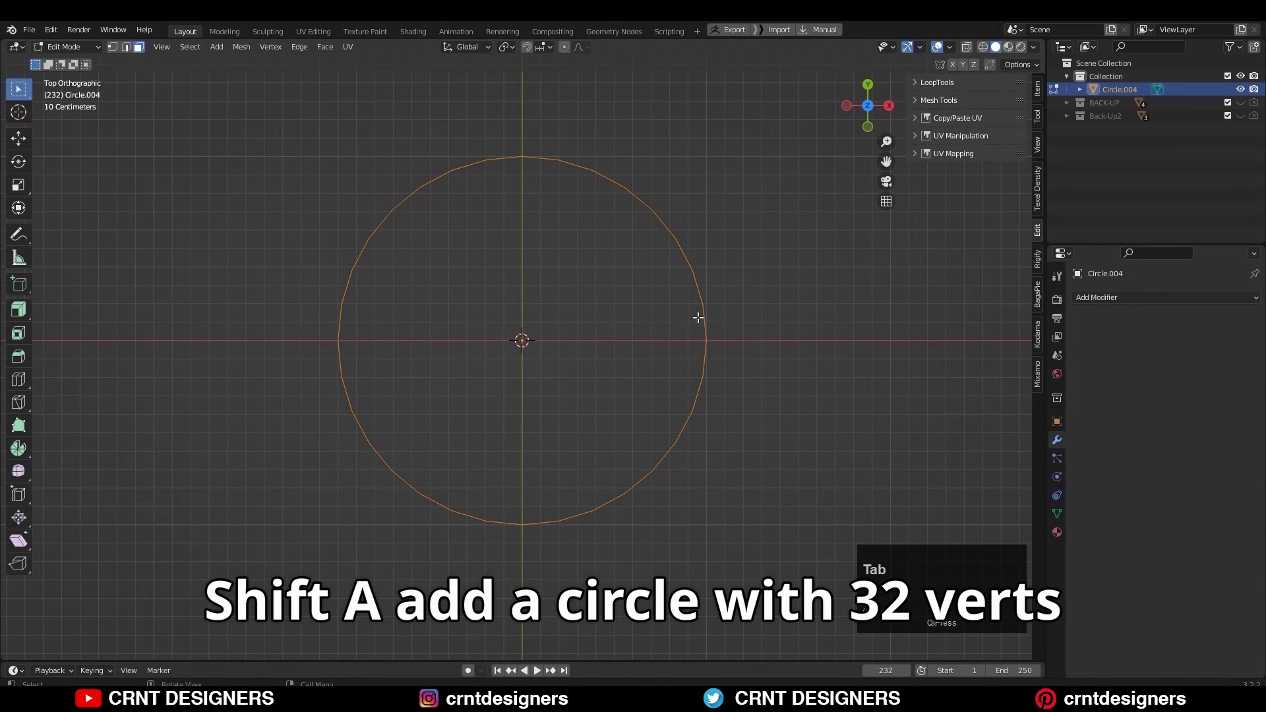
{"action": "key", "text": "2"}
{"action": "left_click_drag", "start_coordinate": [451, 501], "coordinate": [563, 553]}
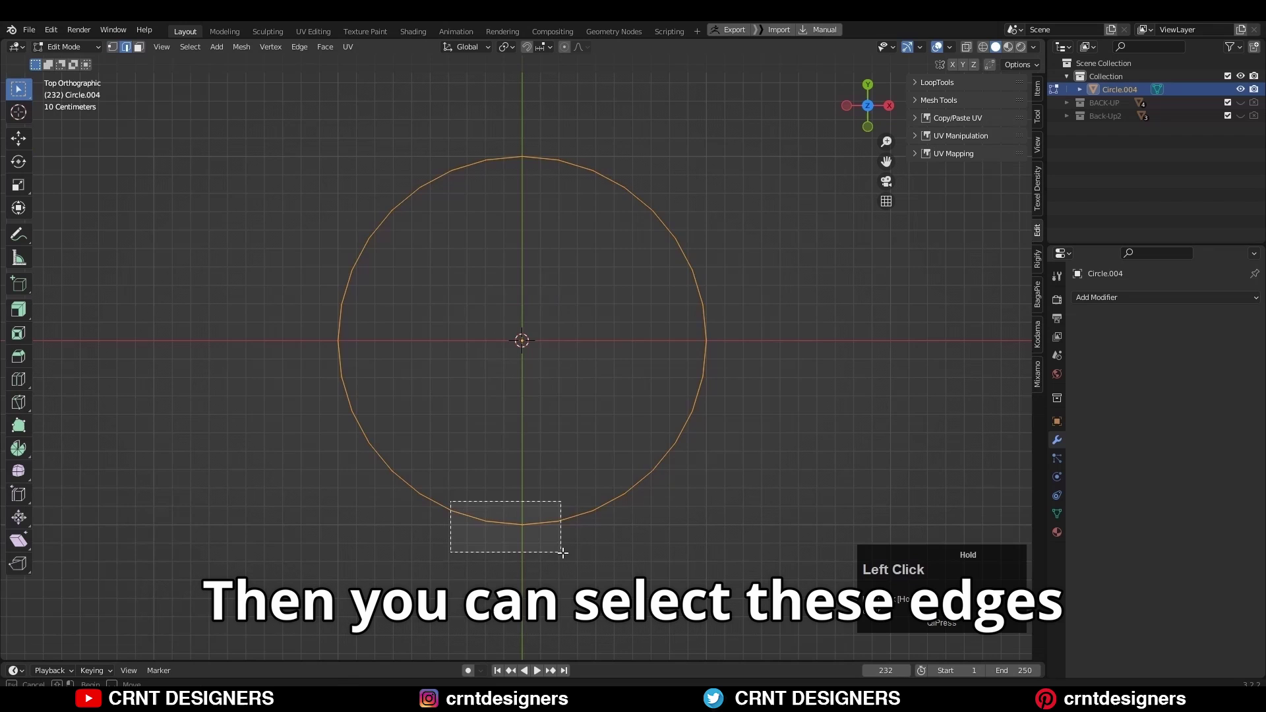
{"action": "left_click", "coordinate": [581, 517], "text": "shift"}
{"action": "left_click", "coordinate": [607, 503], "text": "shift"}
{"action": "left_click", "coordinate": [437, 504], "text": "shift"}
{"action": "scroll", "coordinate": [521, 488], "scroll_direction": "down", "scroll_amount": 3}
{"action": "left_click", "coordinate": [18, 138]}
{"action": "middle_click_drag", "start_coordinate": [560, 481], "coordinate": [538, 364], "text": "shift"}
{"action": "key", "text": "e"}
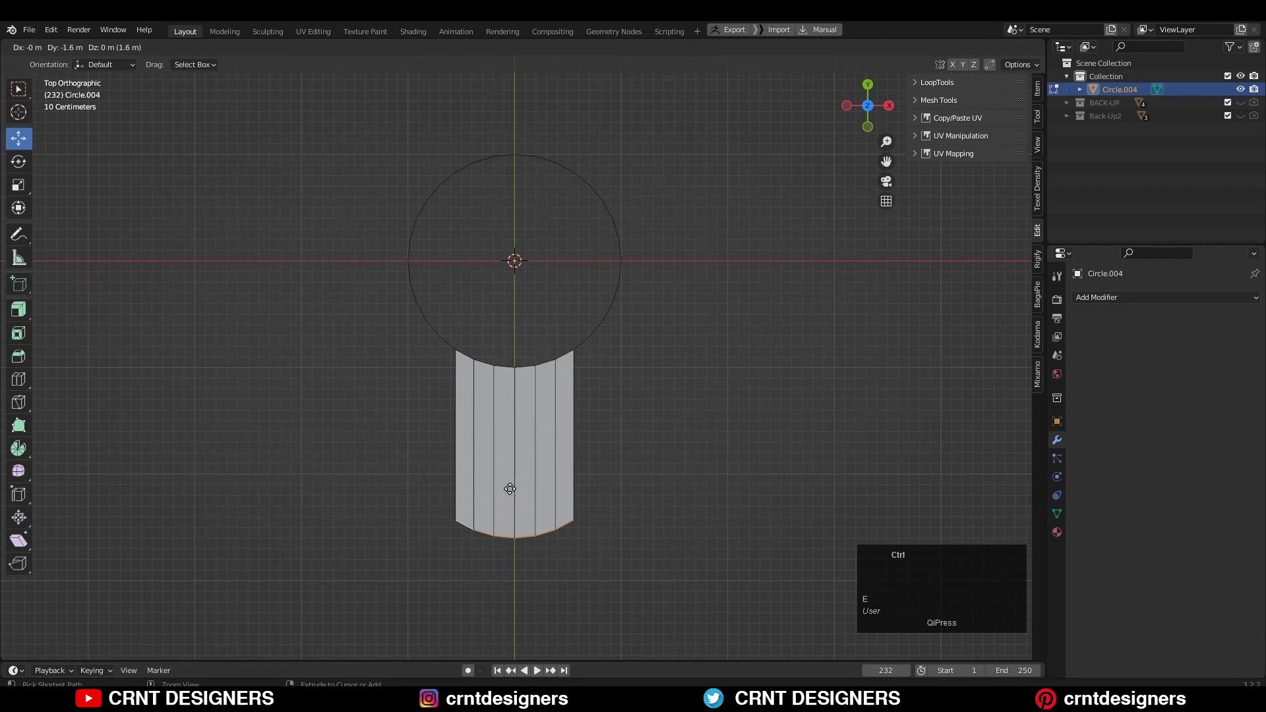
{"action": "left_click", "coordinate": [509, 477]}
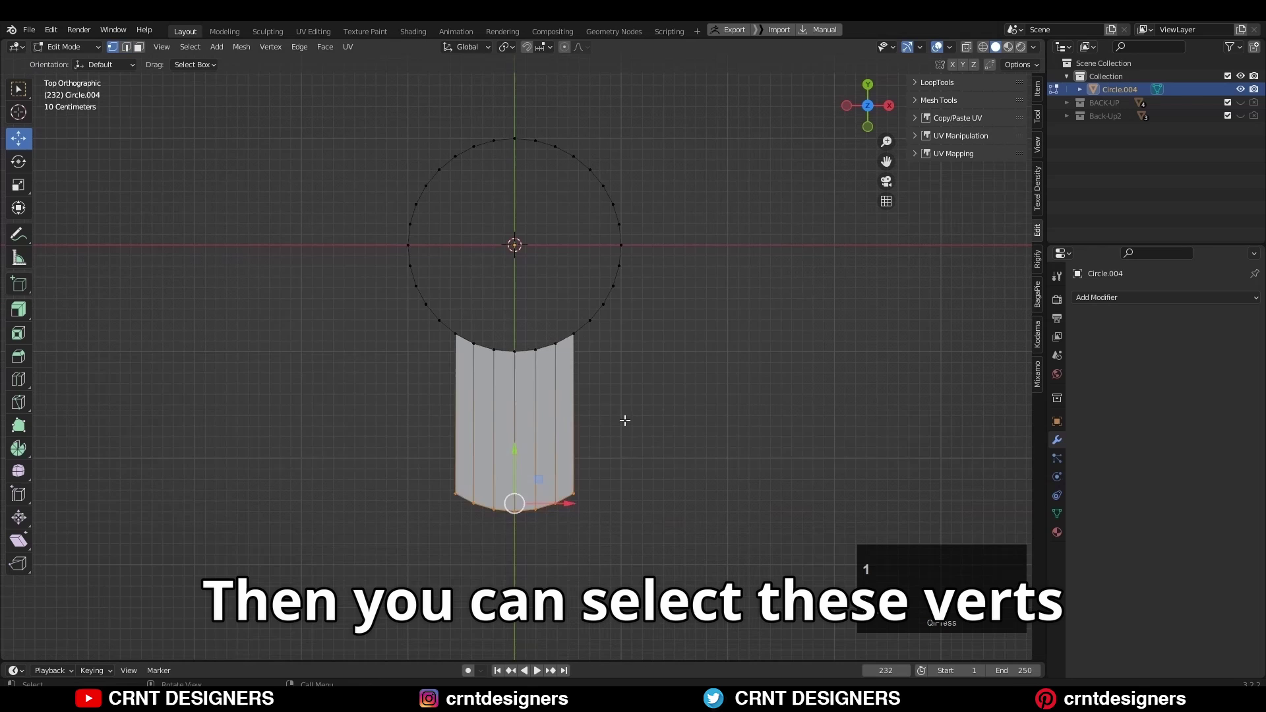
- Delete the circle's lower arc vertices between the two side edges of the extrusion
{"action": "scroll", "coordinate": [433, 305], "scroll_direction": "up", "scroll_amount": 3}
{"action": "left_click_drag", "start_coordinate": [429, 307], "coordinate": [590, 398]}
{"action": "key", "text": "x"}
{"action": "left_click", "coordinate": [585, 370]}
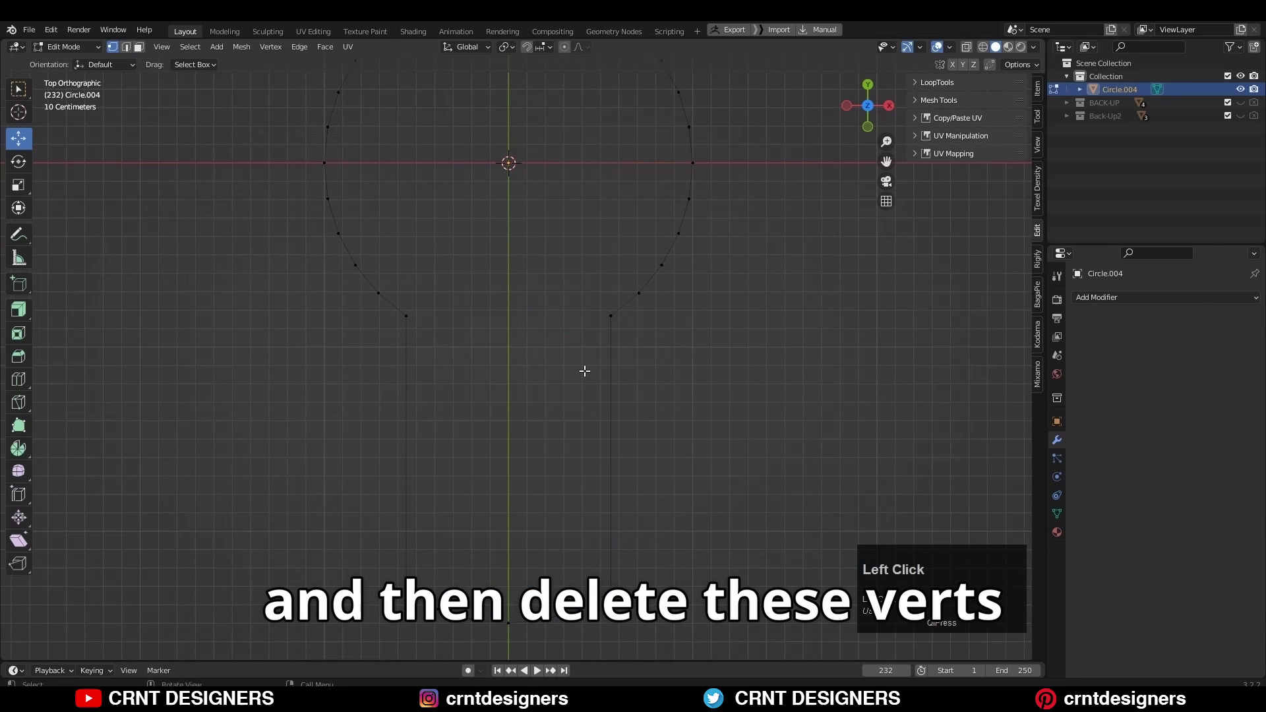
- Flatten the vertices at the extrusion's lower end by scaling them to 0 along Y
{"action": "middle_click_drag", "start_coordinate": [596, 524], "coordinate": [596, 378], "text": "shift"}
{"action": "left_click_drag", "start_coordinate": [788, 390], "coordinate": [275, 543]}
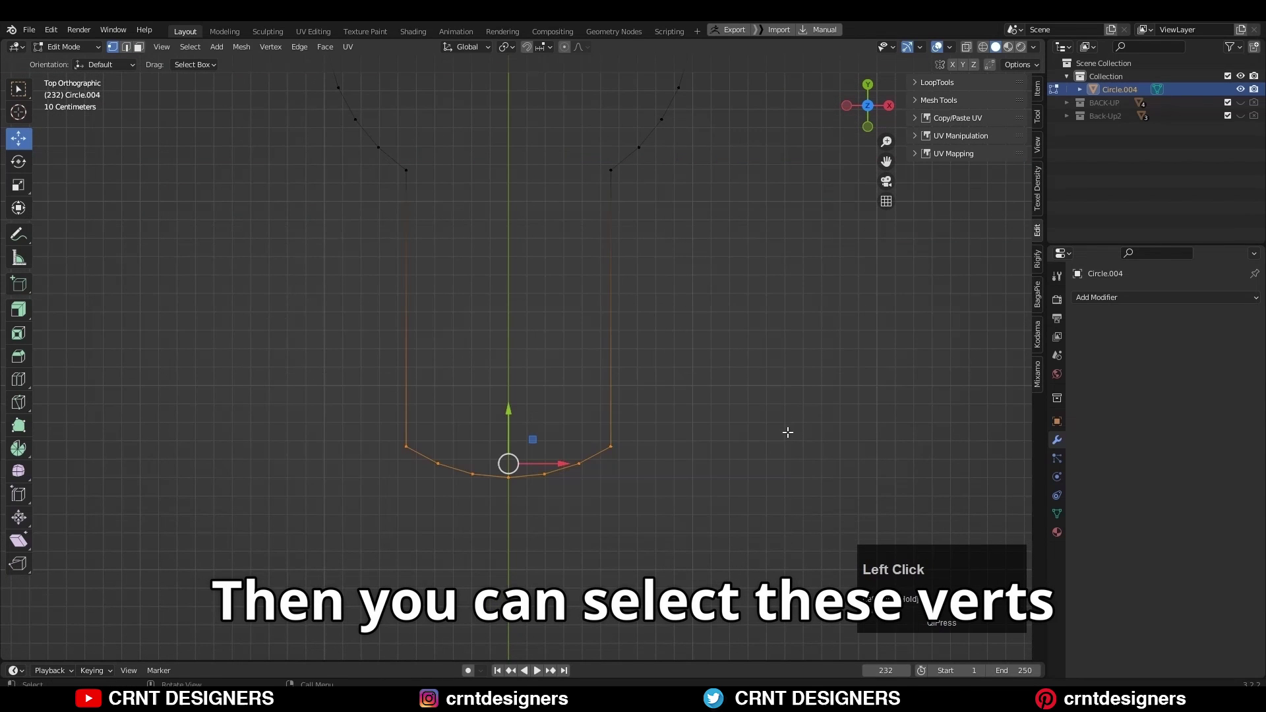
{"action": "key", "text": "s"}
{"action": "key", "text": "0"}
{"action": "left_click", "coordinate": [698, 461]}
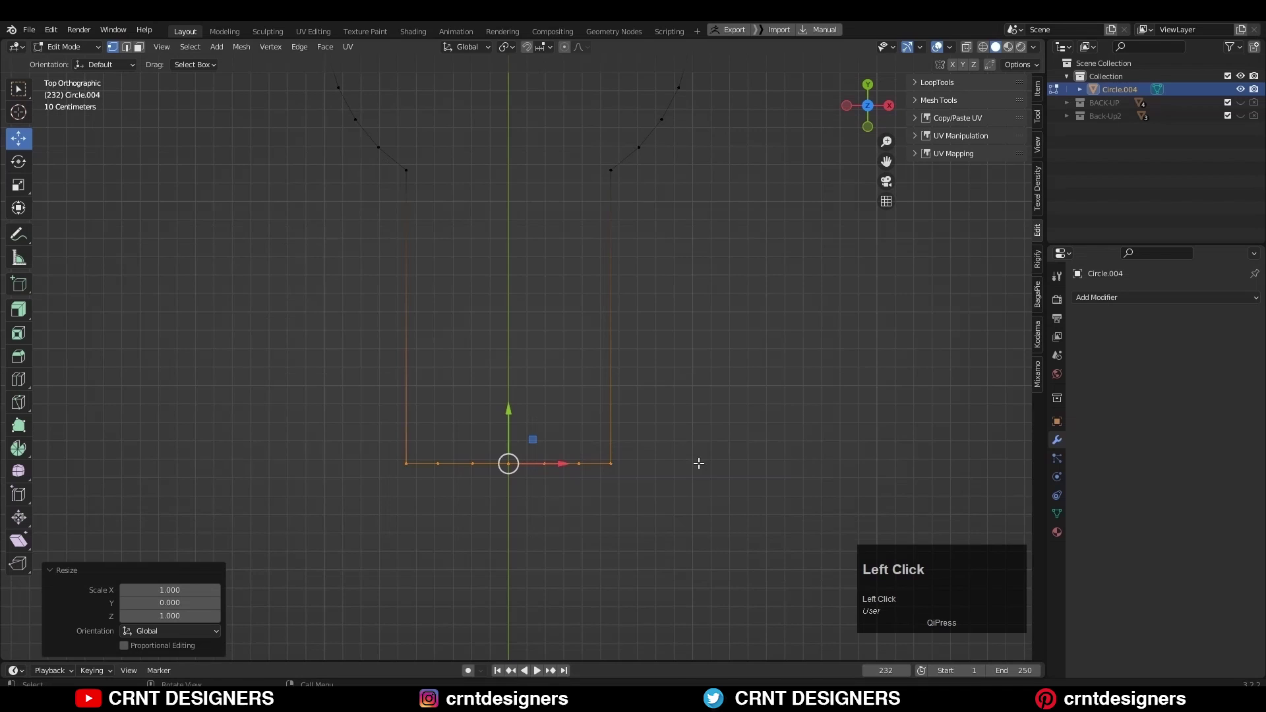
- Dissolve the intermediate vertices on the straight bottom edge, keeping its two corners, and return to Object Mode
{"action": "left_click_drag", "start_coordinate": [584, 433], "coordinate": [443, 497]}
{"action": "key", "text": "ctrl+x"}
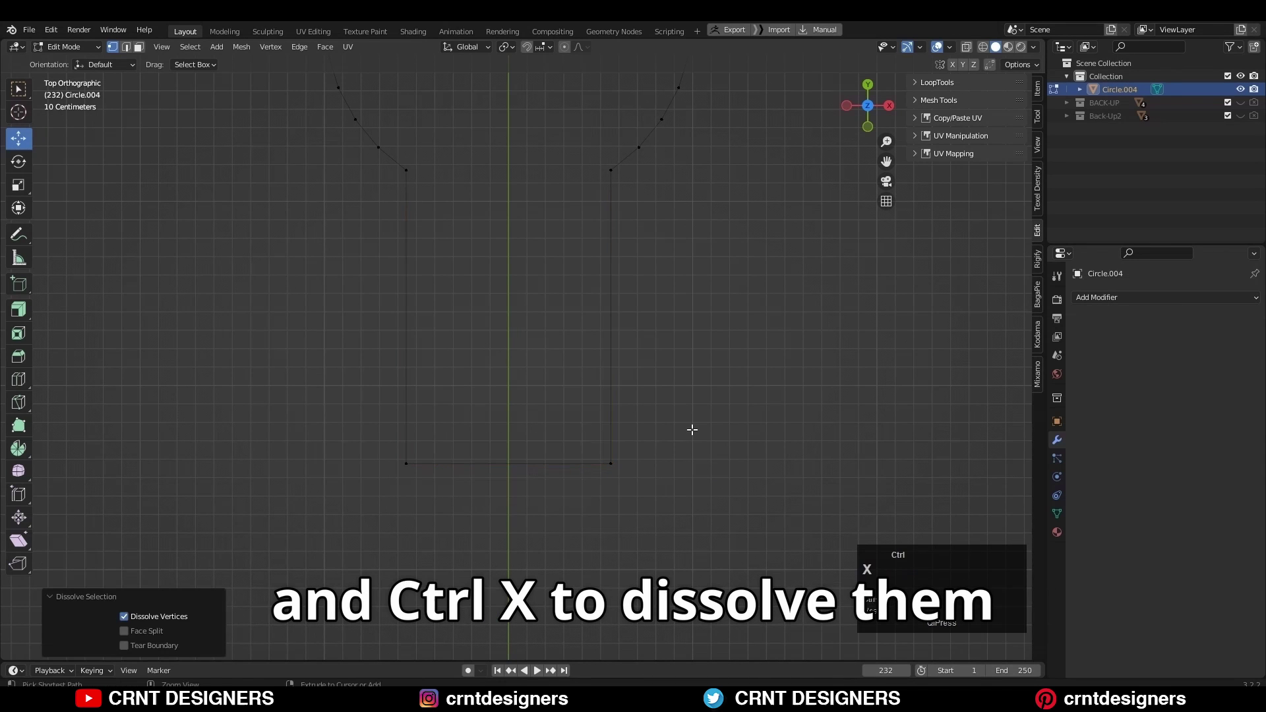
{"action": "scroll", "coordinate": [692, 430], "scroll_direction": "down", "scroll_amount": 3}
{"action": "middle_click_drag", "start_coordinate": [700, 424], "coordinate": [666, 453], "text": "shift"}
{"action": "key", "text": "Tab"}
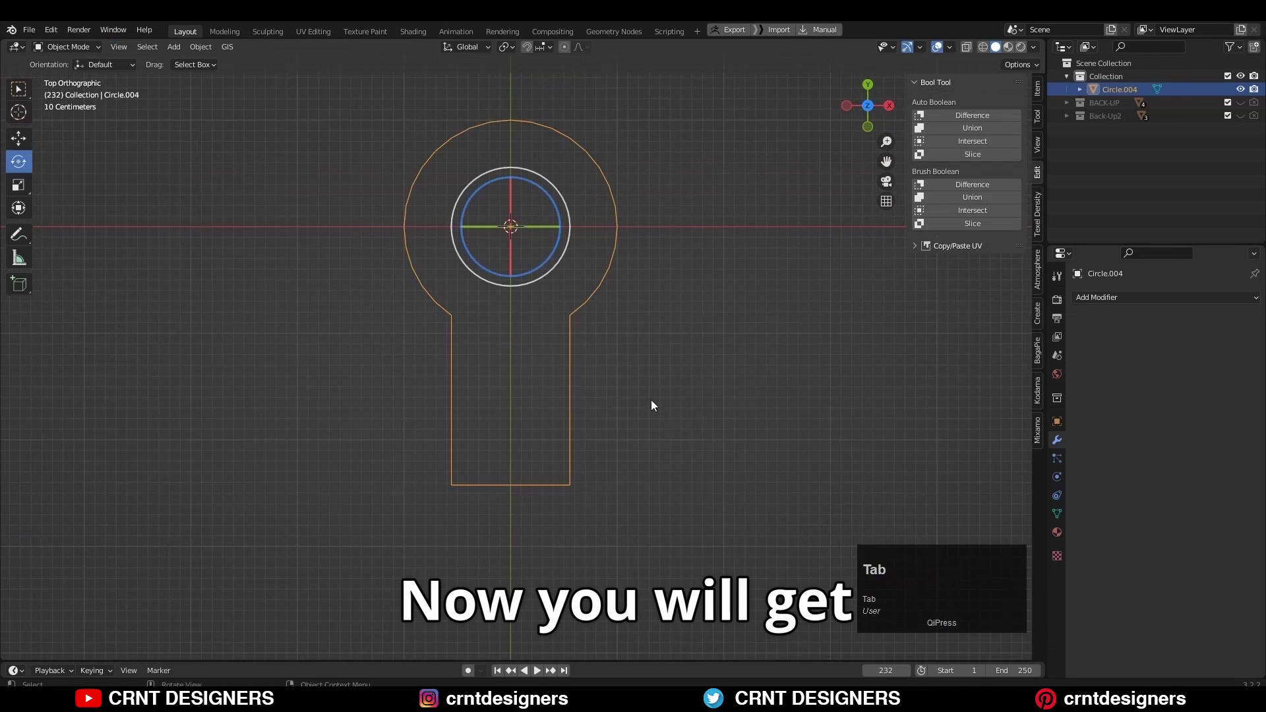
- Duplicate the keyhole outline in place and move the copy -2 m along X
{"action": "left_click", "coordinate": [604, 305]}
{"action": "left_click", "coordinate": [592, 288]}
{"action": "middle_click_drag", "start_coordinate": [602, 302], "coordinate": [611, 308], "text": "shift"}
{"action": "left_click", "coordinate": [18, 142]}
{"action": "middle_click_drag", "start_coordinate": [590, 266], "coordinate": [610, 251], "text": "shift"}
{"action": "key", "text": "shift+d"}
{"action": "left_click", "coordinate": [596, 254]}
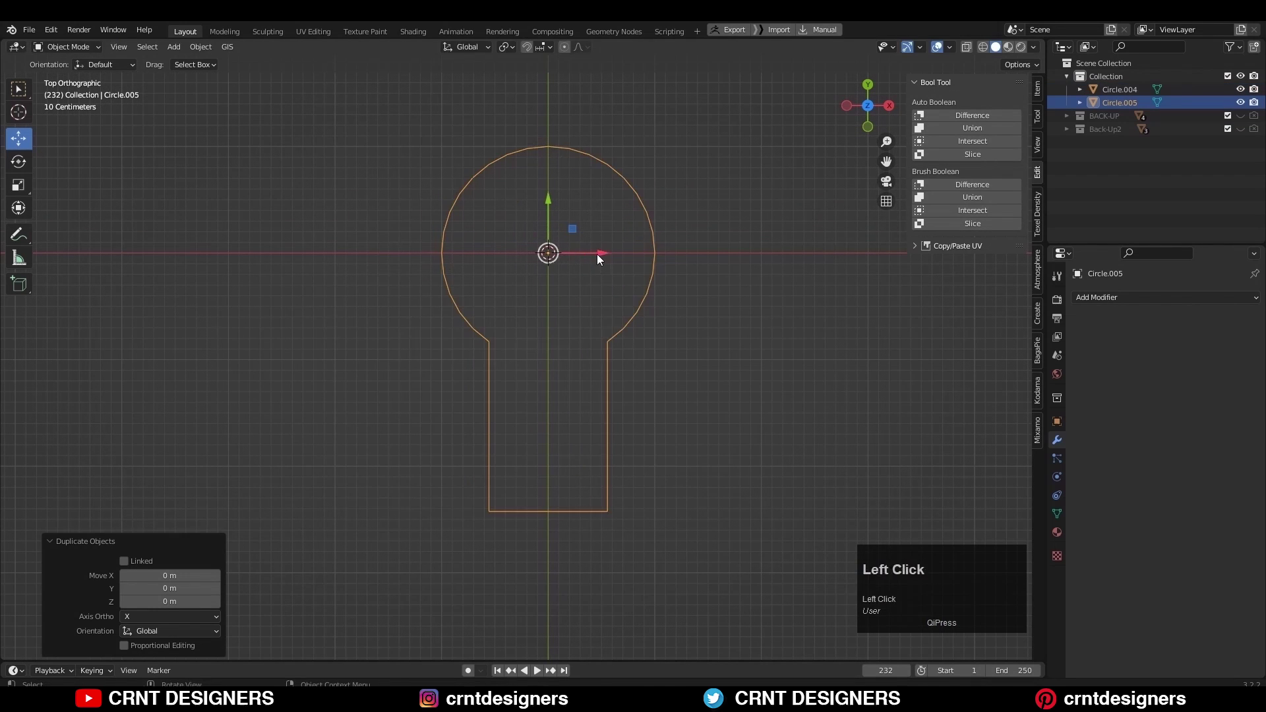
{"action": "left_click_drag", "start_coordinate": [597, 254], "coordinate": [441, 262], "text": "ctrl"}
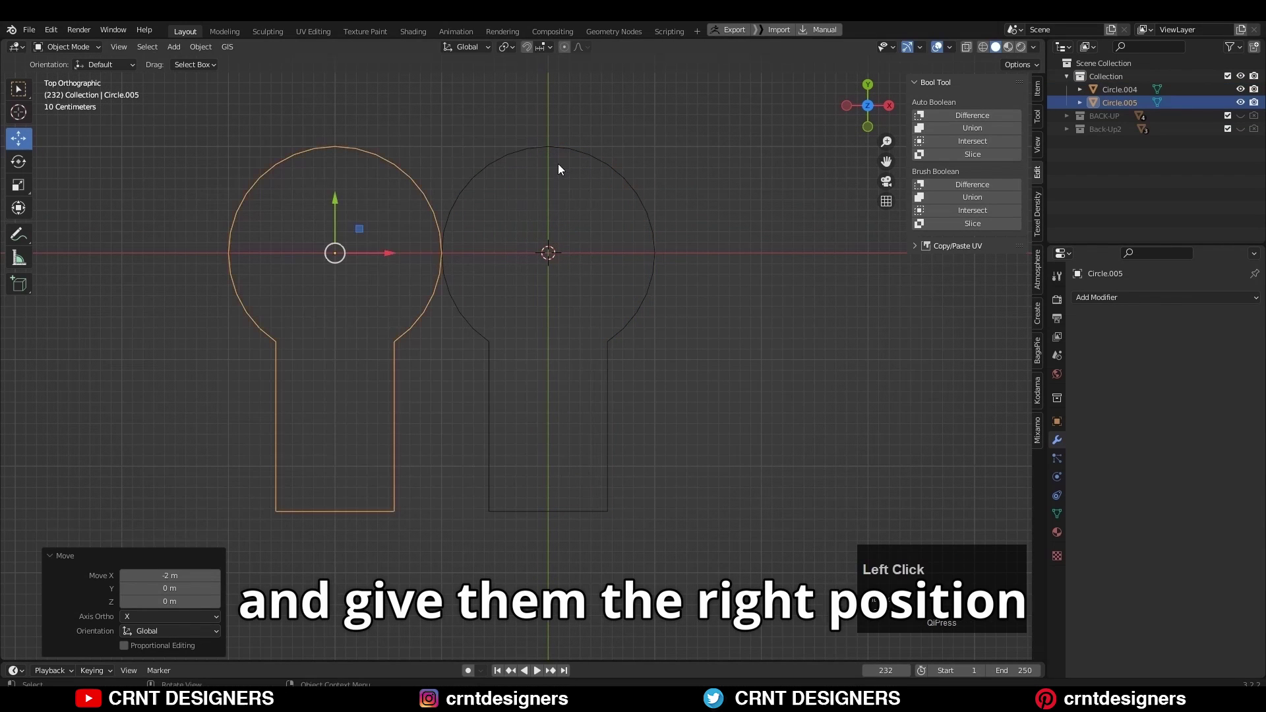
- Move the original outline about 1.5 m along positive X and the copy about 0.5 m back toward the origin
{"action": "left_click", "coordinate": [594, 255]}
{"action": "left_click_drag", "start_coordinate": [593, 255], "coordinate": [751, 264], "text": "ctrl"}
{"action": "left_click", "coordinate": [501, 260]}
{"action": "left_click", "coordinate": [376, 257]}
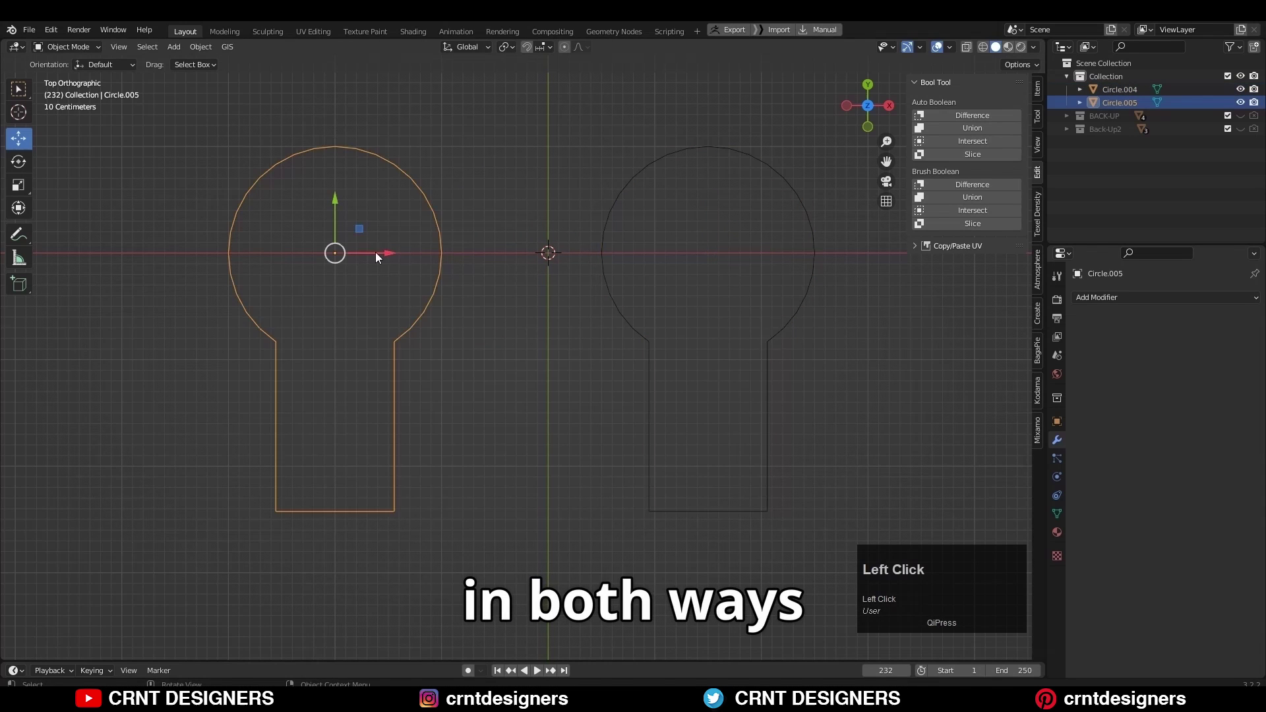
{"action": "left_click_drag", "start_coordinate": [375, 253], "coordinate": [435, 252], "text": "ctrl"}
- Select both keyhole outlines and apply their scale
{"action": "left_click", "coordinate": [587, 297]}
{"action": "middle_click_drag", "start_coordinate": [591, 300], "coordinate": [575, 298], "text": "shift"}
{"action": "left_click_drag", "start_coordinate": [894, 313], "coordinate": [269, 396]}
{"action": "key", "text": "ctrl+a"}
{"action": "left_click", "coordinate": [654, 347]}
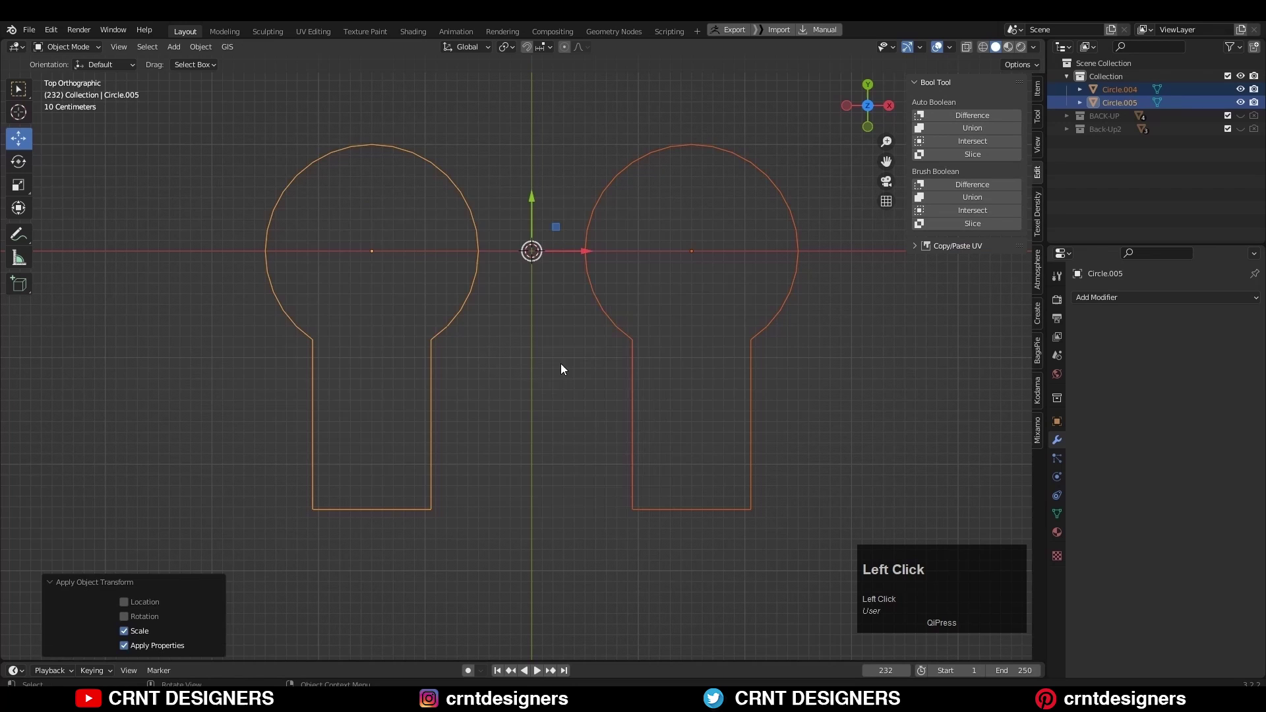
- Bevel the two vertices where the circle meets the straight neck on the left keyhole outline
{"action": "left_click", "coordinate": [560, 369]}
{"action": "left_click", "coordinate": [461, 320]}
{"action": "key", "text": "Tab"}
{"action": "key", "text": "1"}
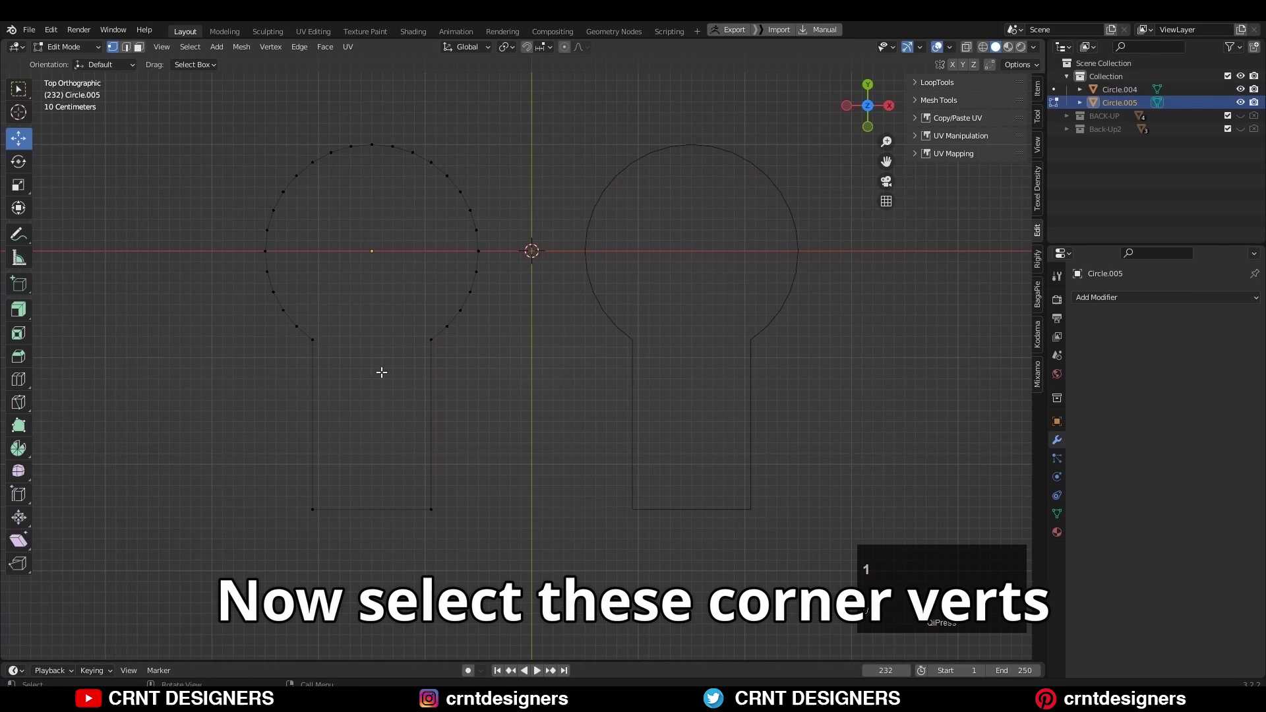
{"action": "left_click", "coordinate": [431, 339]}
{"action": "left_click", "coordinate": [312, 339], "text": "shift"}
{"action": "scroll", "coordinate": [473, 325], "scroll_direction": "up", "scroll_amount": 4}
{"action": "middle_click_drag", "start_coordinate": [472, 325], "coordinate": [585, 364], "text": "shift"}
{"action": "key", "text": "ctrl+b"}
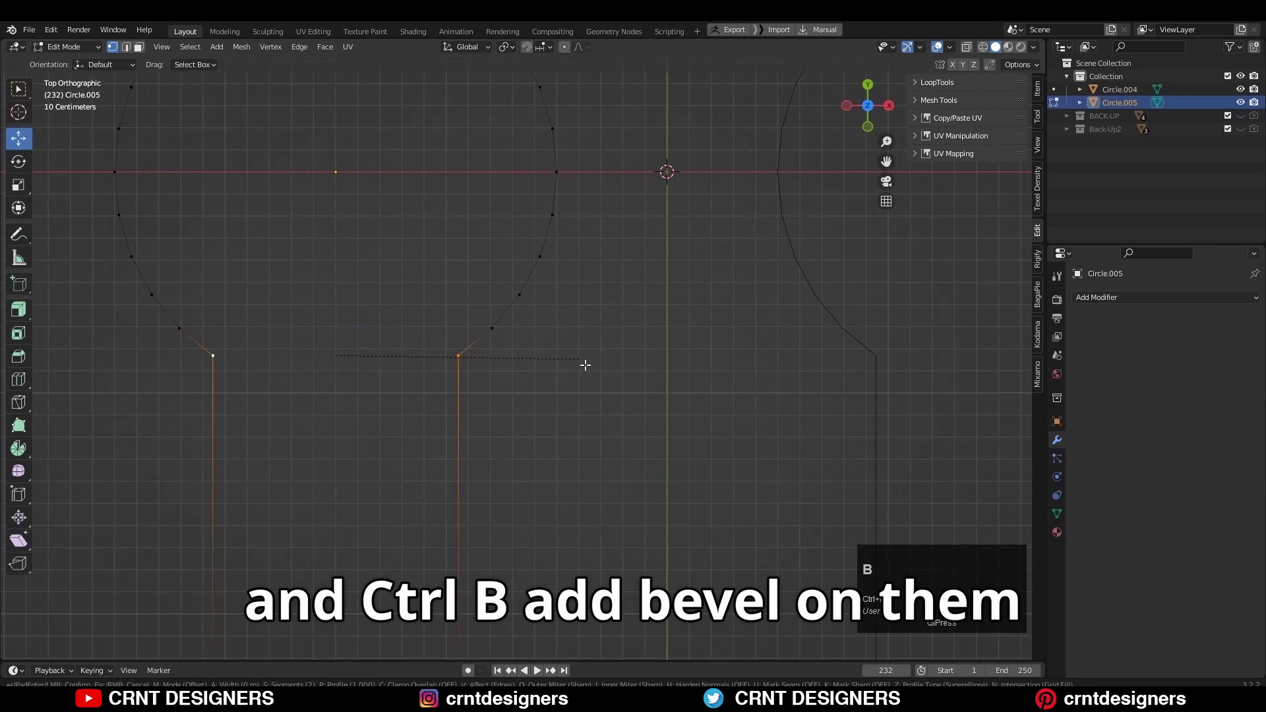
{"action": "left_click", "coordinate": [599, 369]}
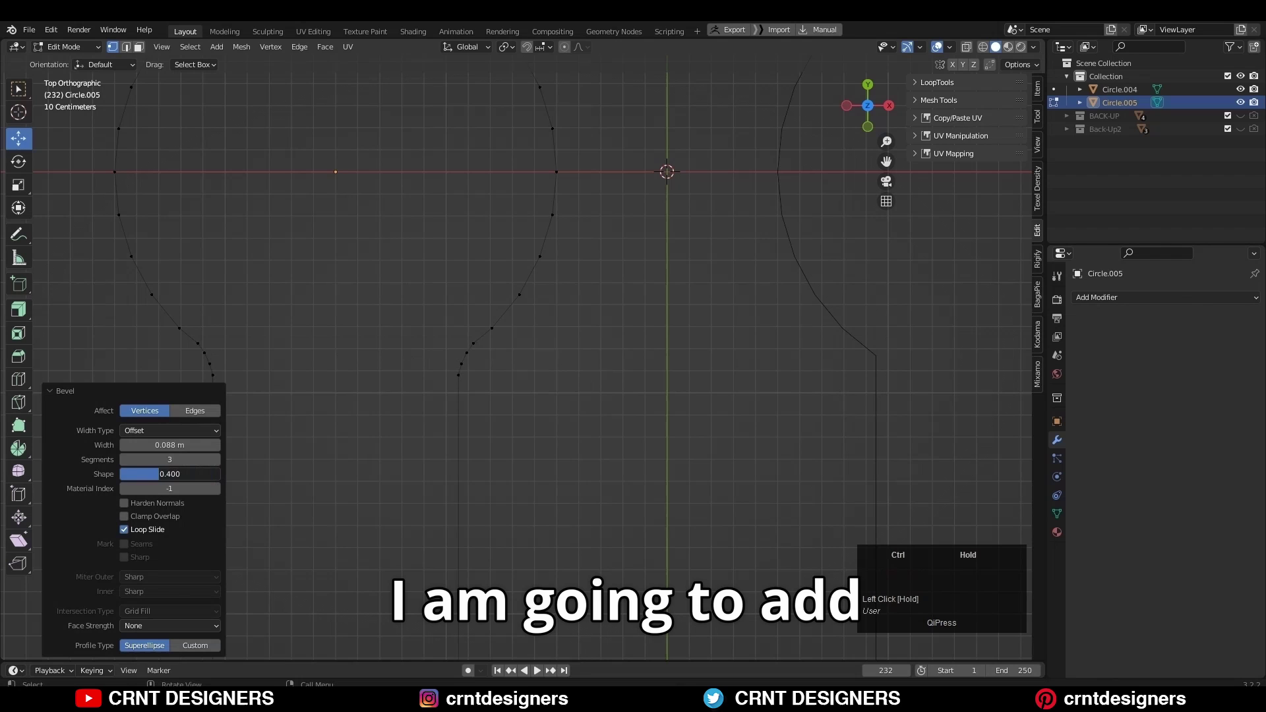
- Set the neck-corner bevel to 2 segments with a width of 0.05 m
{"action": "left_click_drag", "start_coordinate": [140, 445], "coordinate": [137, 445]}
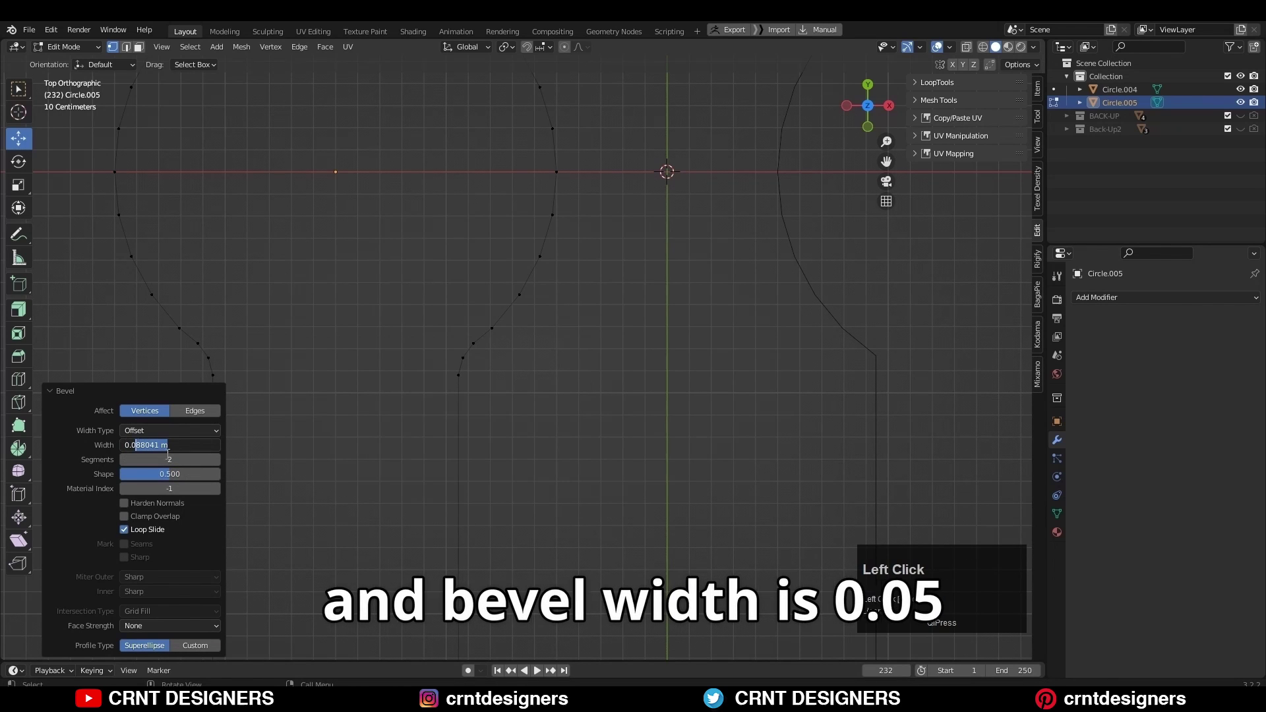
{"action": "type", "text": "5"}
{"action": "key", "text": "Return"}
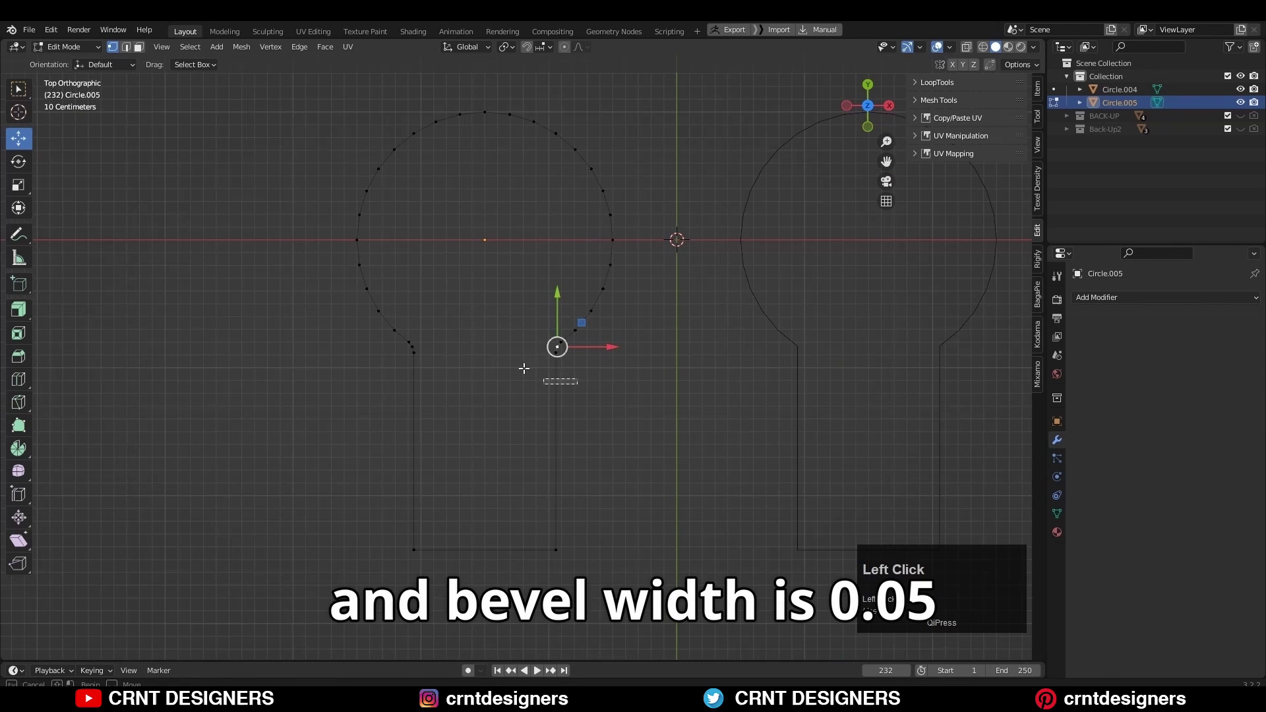
- Bevel the two bottom corner vertices of the left keyhole outline with 4 segments
{"action": "left_click_drag", "start_coordinate": [399, 320], "coordinate": [579, 385]}
{"action": "left_click", "coordinate": [575, 330], "text": "shift"}
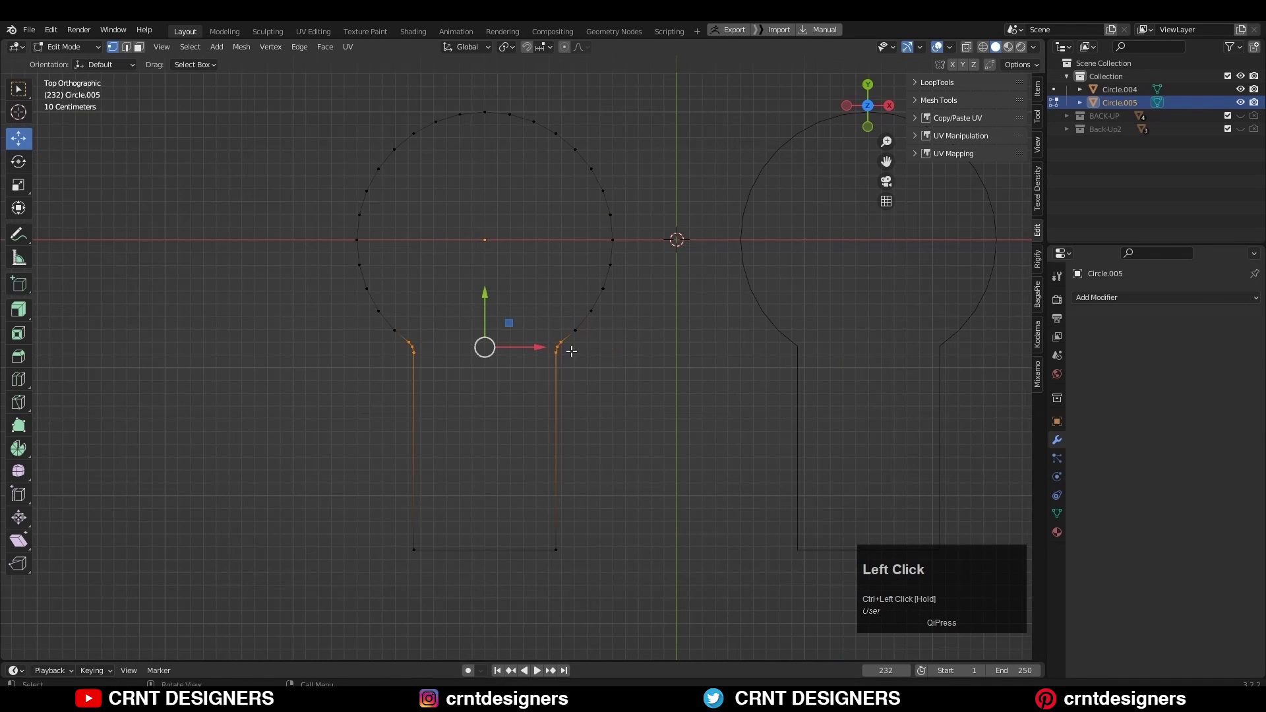
{"action": "middle_click_drag", "start_coordinate": [536, 525], "coordinate": [528, 512], "text": "shift"}
{"action": "left_click_drag", "start_coordinate": [374, 507], "coordinate": [584, 567]}
{"action": "key", "text": "v"}
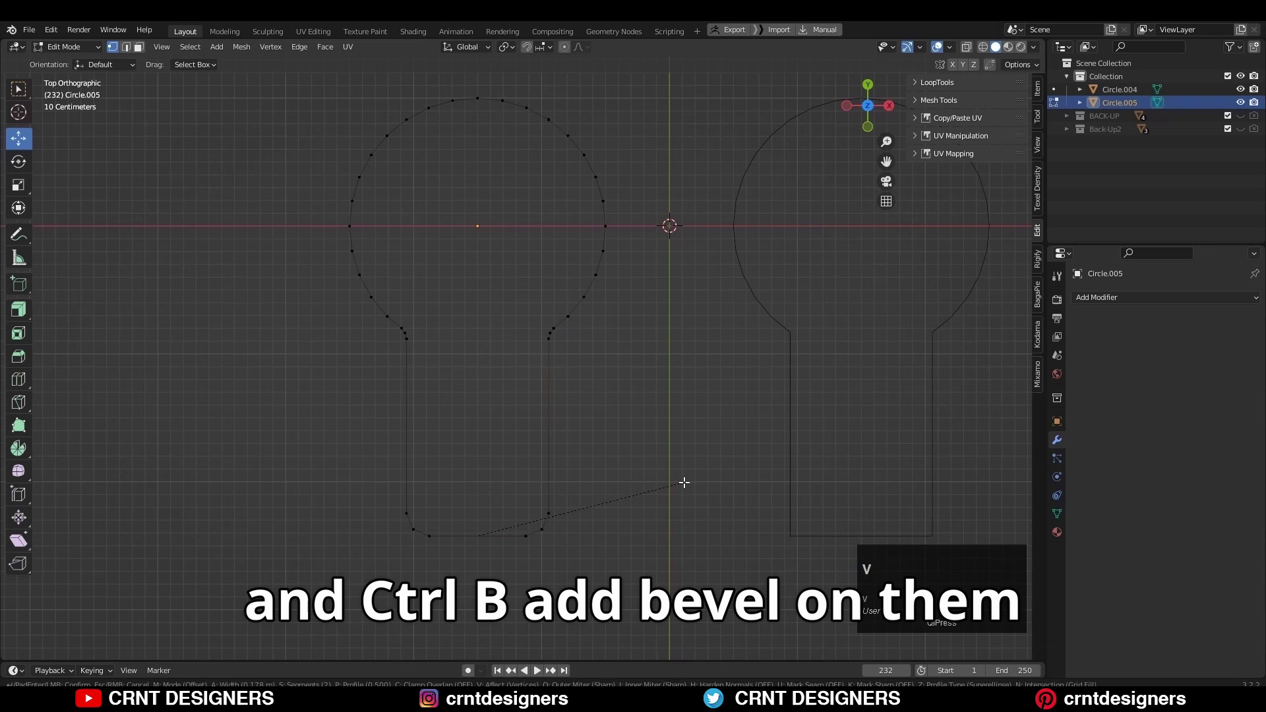
{"action": "left_click", "coordinate": [694, 474]}
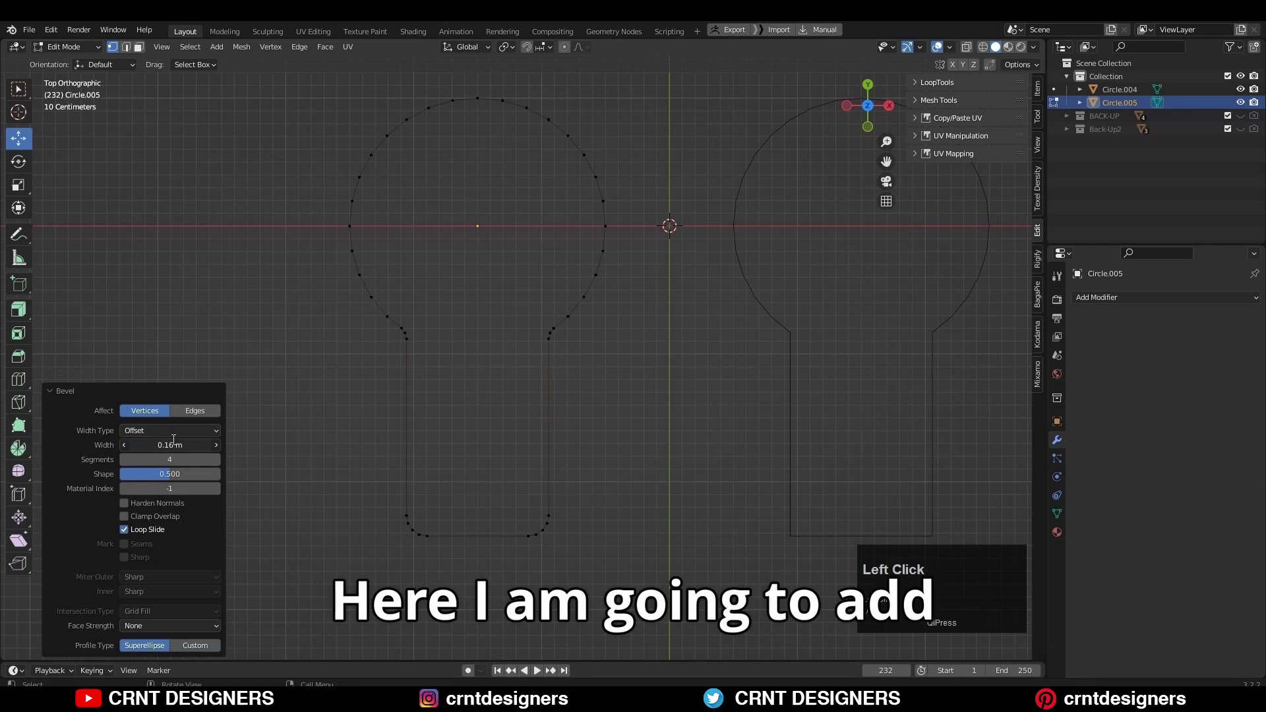
- Set the bottom-corner bevel width to 0.15 m, return to Object Mode and clear the selection
{"action": "key", "text": "BackSpace"}
{"action": "key", "text": "Return"}
{"action": "middle_click_drag", "start_coordinate": [603, 445], "coordinate": [524, 471], "text": "shift"}
{"action": "type", "text": "5"}
{"action": "key", "text": "Return"}
{"action": "left_click", "coordinate": [463, 465]}
{"action": "key", "text": "Tab"}
{"action": "left_click", "coordinate": [569, 359]}
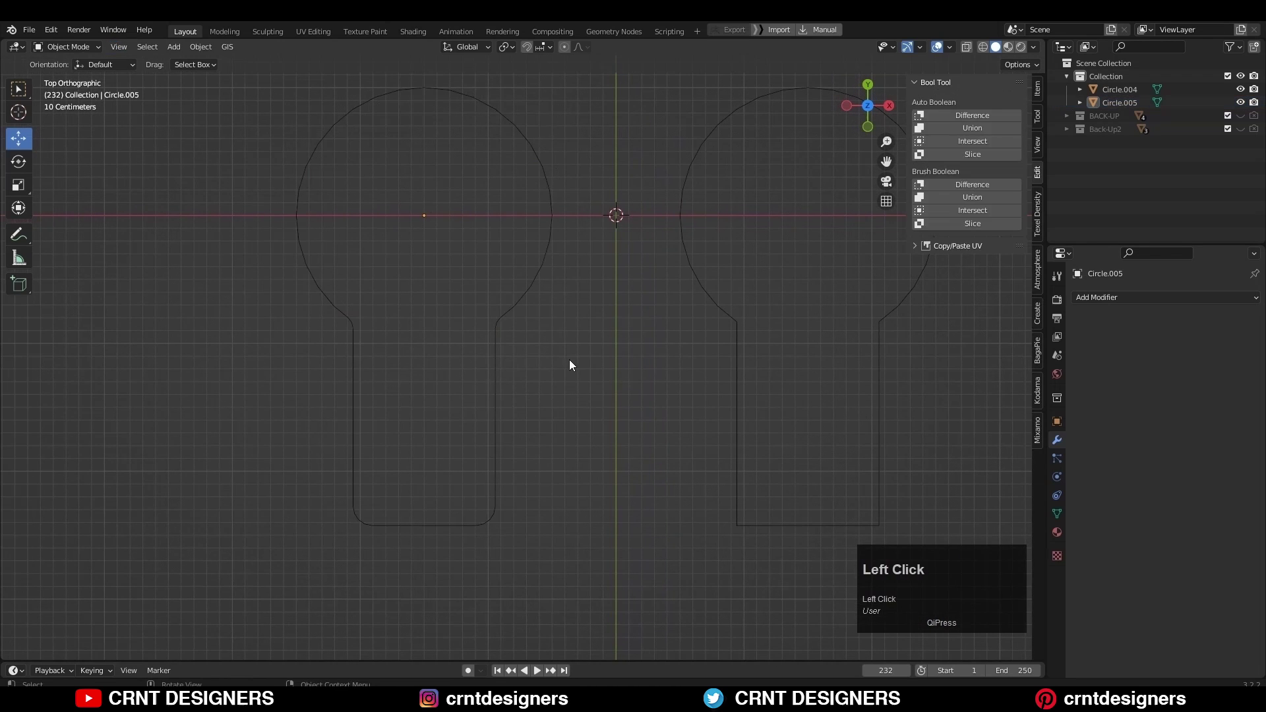
- Fill the left keyhole outline with a face in Edit Mode
{"action": "key", "text": "Tab"}
{"action": "key", "text": "f"}
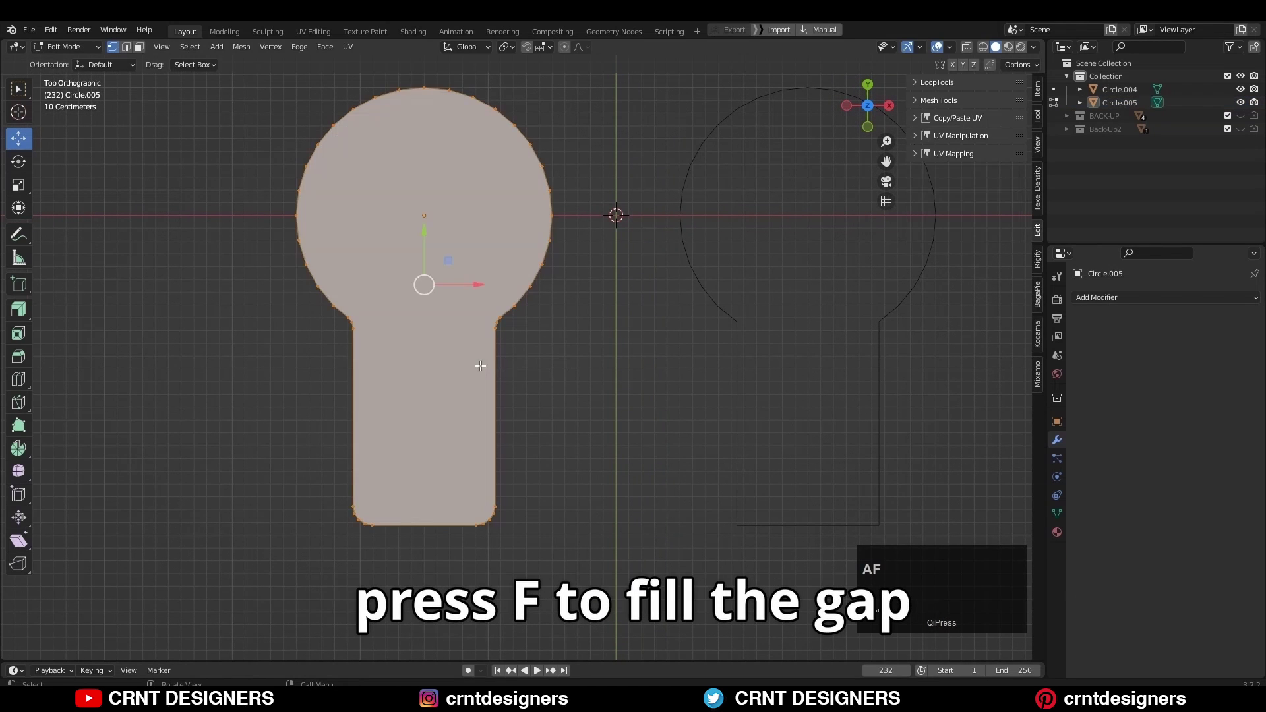
{"action": "key", "text": "a"}
- Inset the left keyhole's face with a thickness of 0.2 m
{"action": "key", "text": "i"}
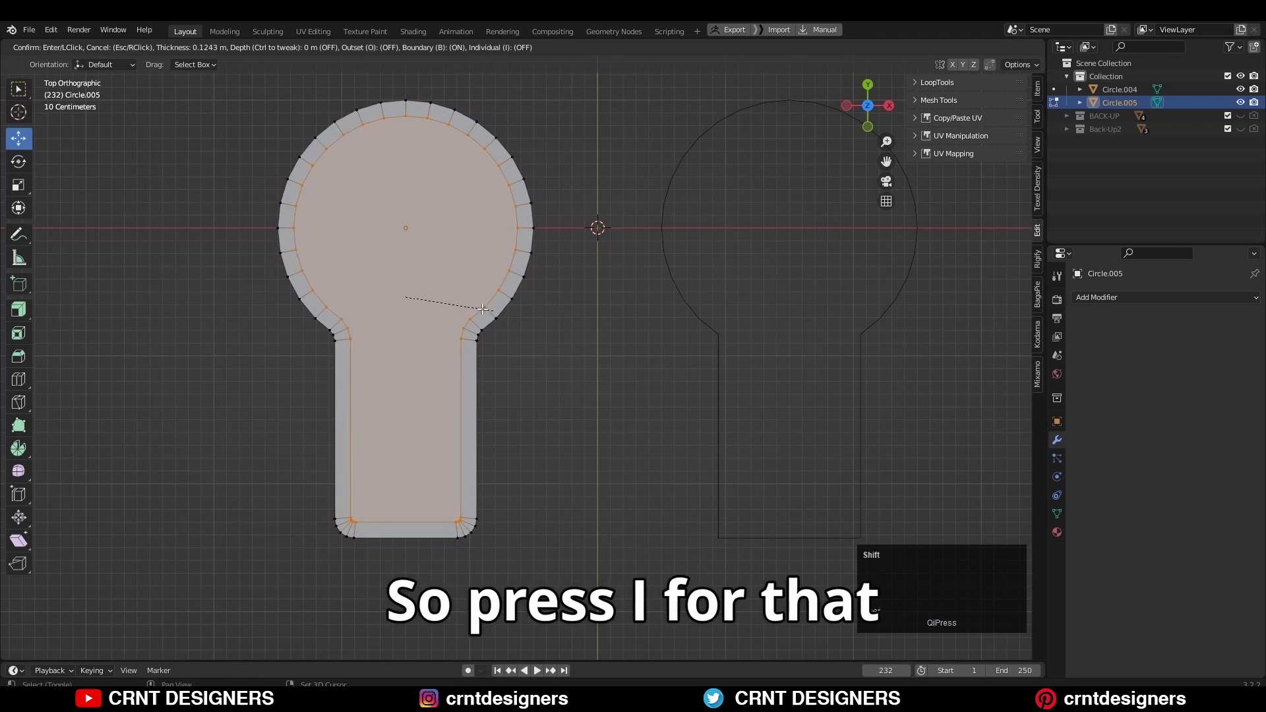
{"action": "left_click", "coordinate": [435, 305]}
{"action": "left_click", "coordinate": [170, 572]}
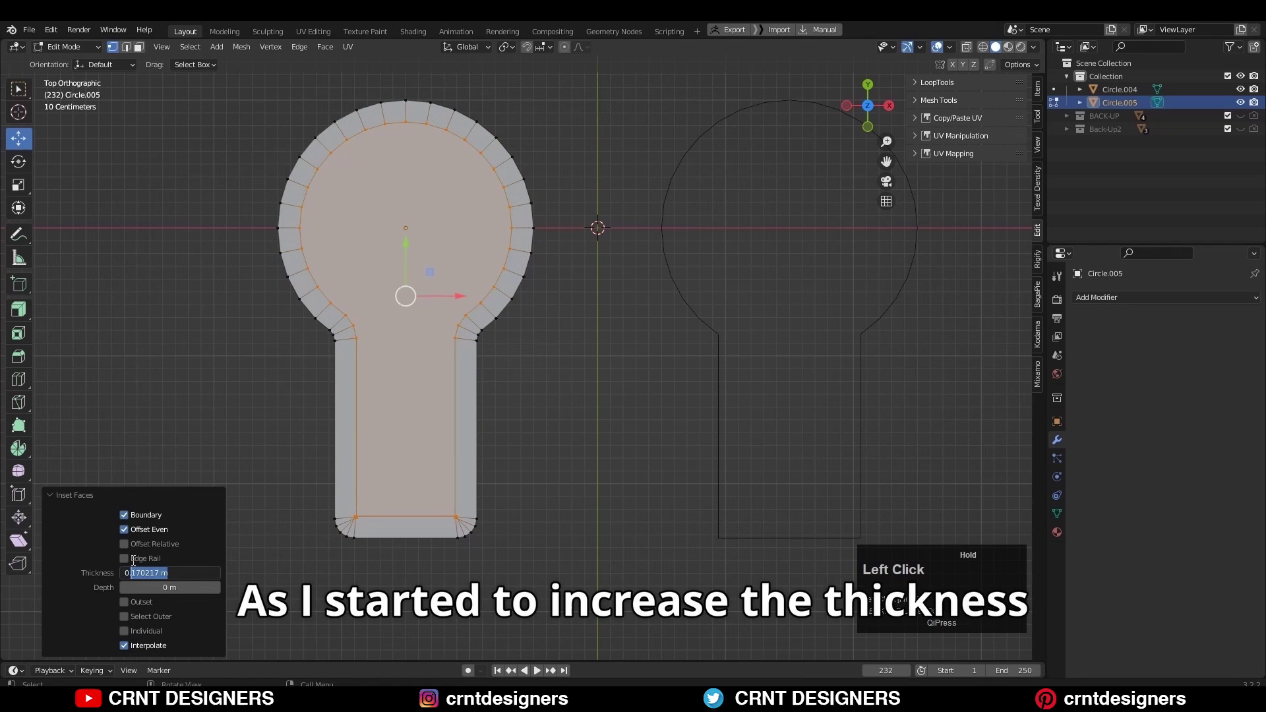
{"action": "type", "text": "0.2"}
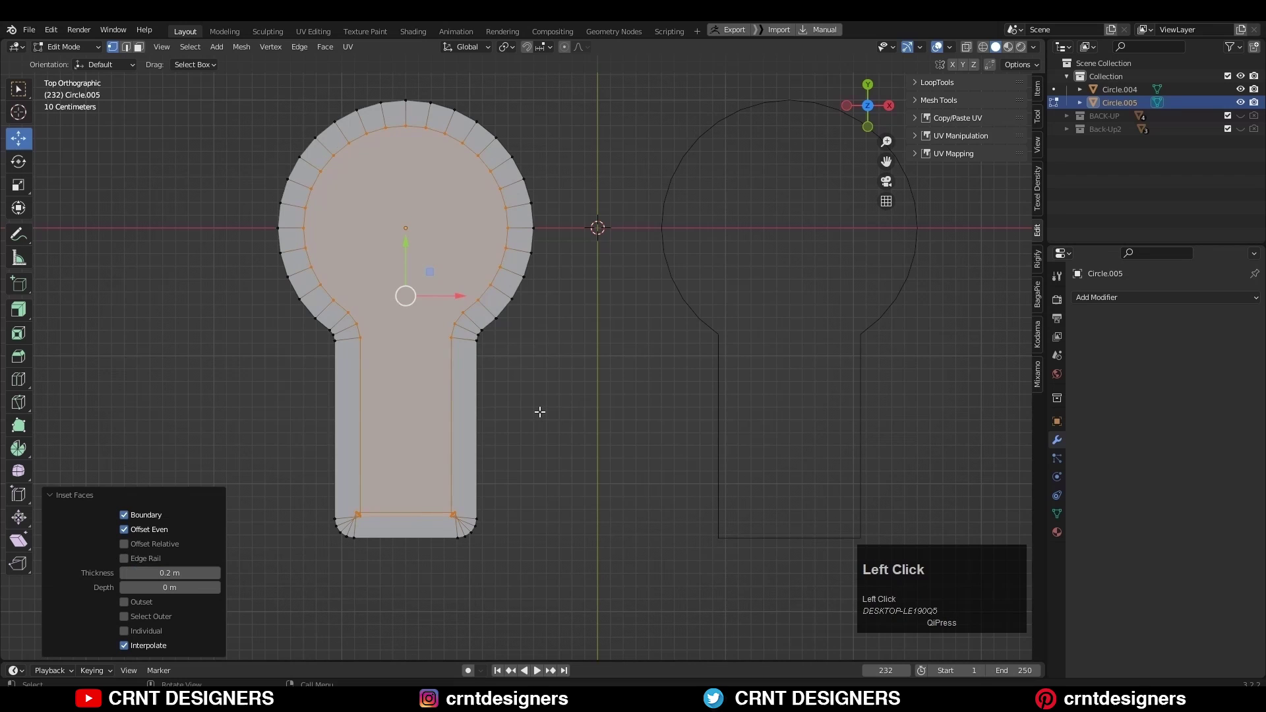
{"action": "left_click", "coordinate": [531, 435]}
- Examine the left keyhole's inset at the bottom corners and neck, comparing the inner curve with the outer curve
{"action": "middle_click_drag", "start_coordinate": [532, 435], "coordinate": [524, 380], "text": "shift"}
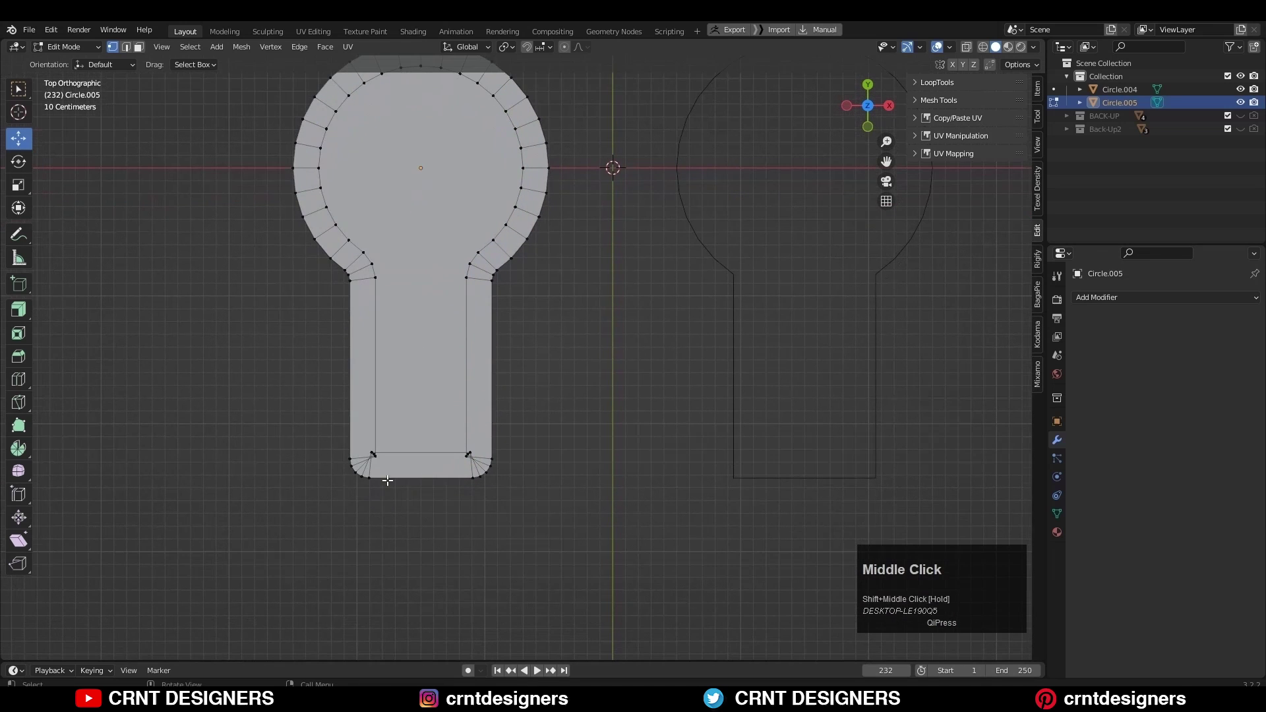
{"action": "scroll", "coordinate": [387, 480], "scroll_direction": "up", "scroll_amount": 4}
{"action": "middle_click_drag", "start_coordinate": [387, 480], "coordinate": [478, 425], "text": "shift"}
{"action": "left_click_drag", "start_coordinate": [525, 474], "coordinate": [284, 523]}
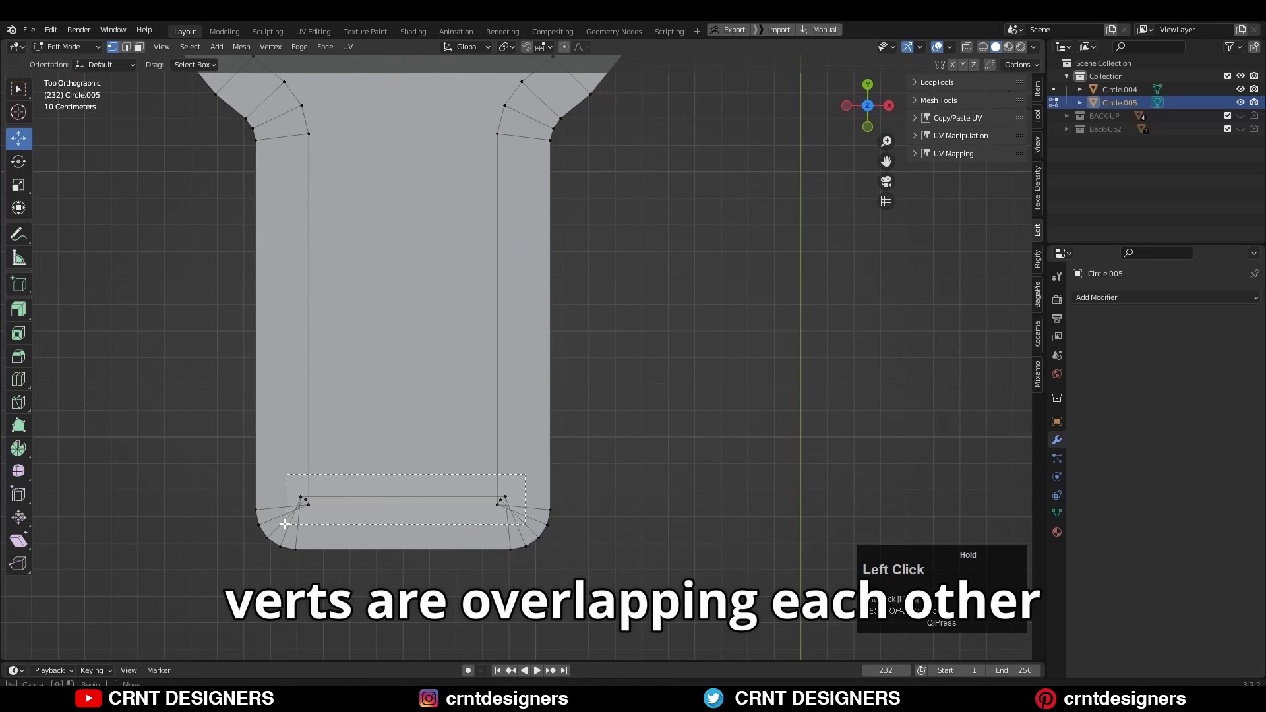
{"action": "scroll", "coordinate": [536, 377], "scroll_direction": "down", "scroll_amount": 2}
{"action": "middle_click_drag", "start_coordinate": [523, 179], "coordinate": [528, 362], "text": "shift"}
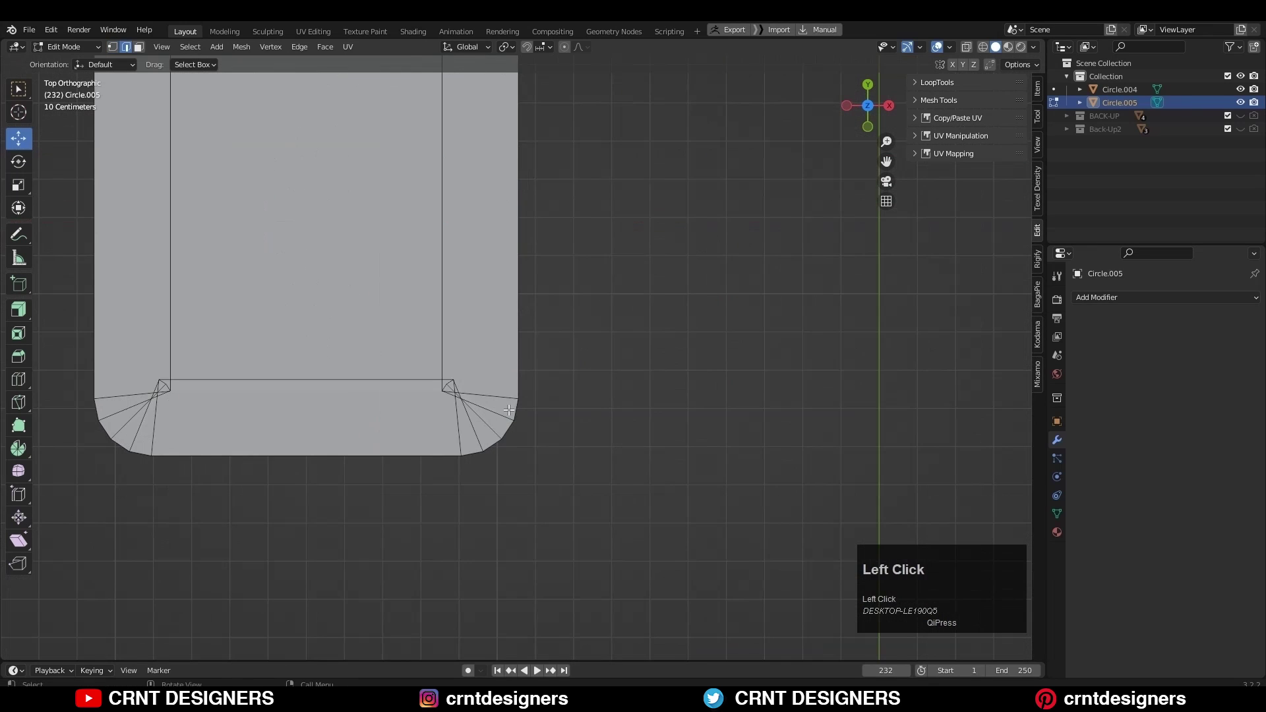
{"action": "left_click", "coordinate": [496, 433], "text": "ctrl+shift"}
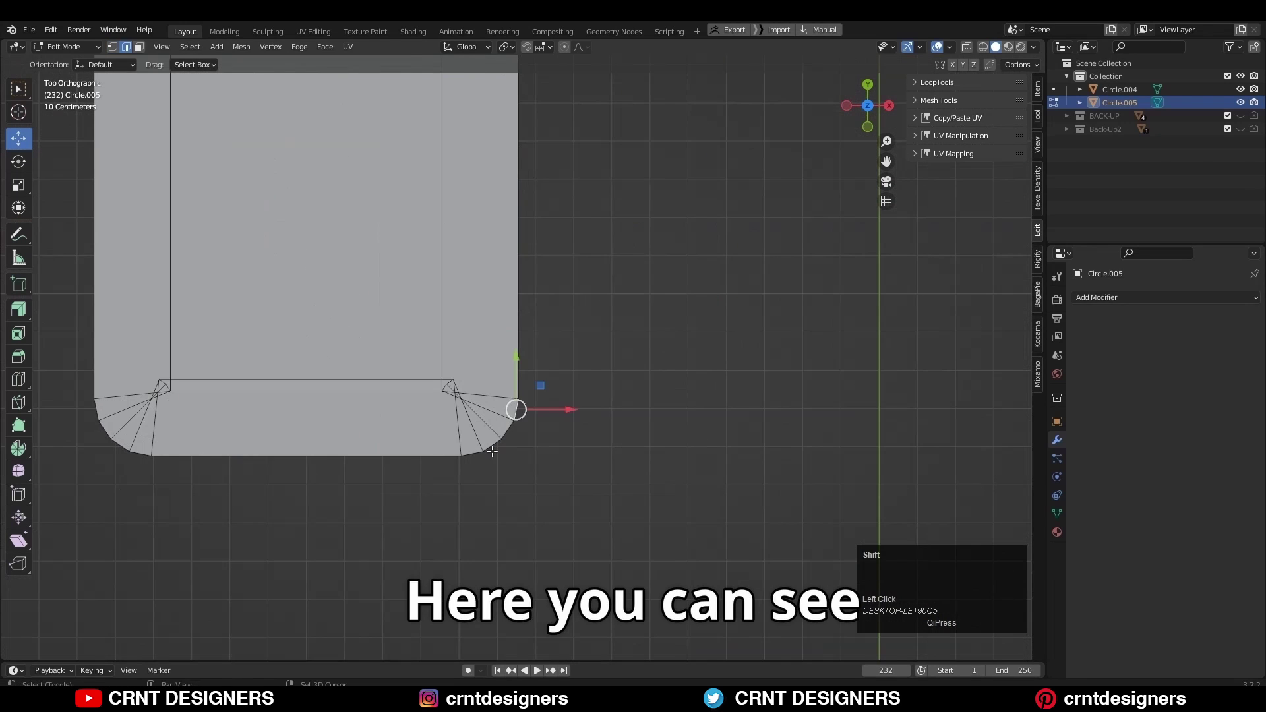
{"action": "left_click_drag", "start_coordinate": [394, 413], "coordinate": [395, 413]}
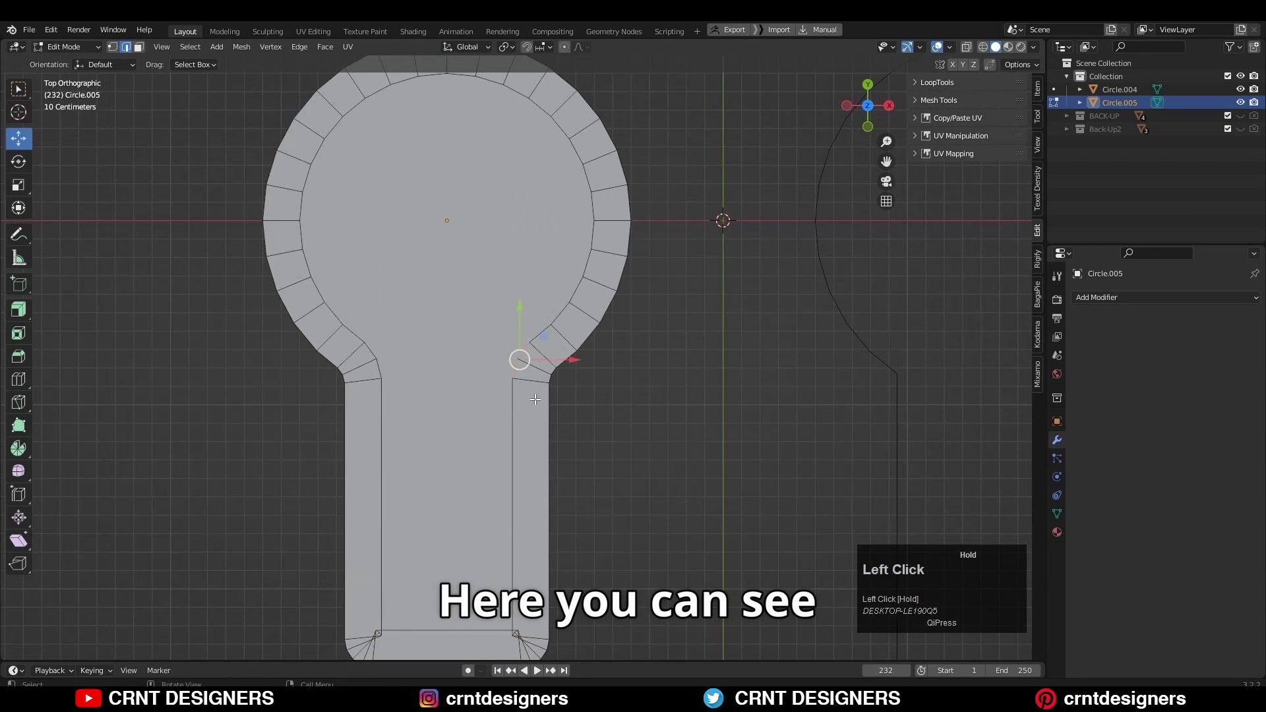
{"action": "scroll", "coordinate": [652, 408], "scroll_direction": "up", "scroll_amount": 2}
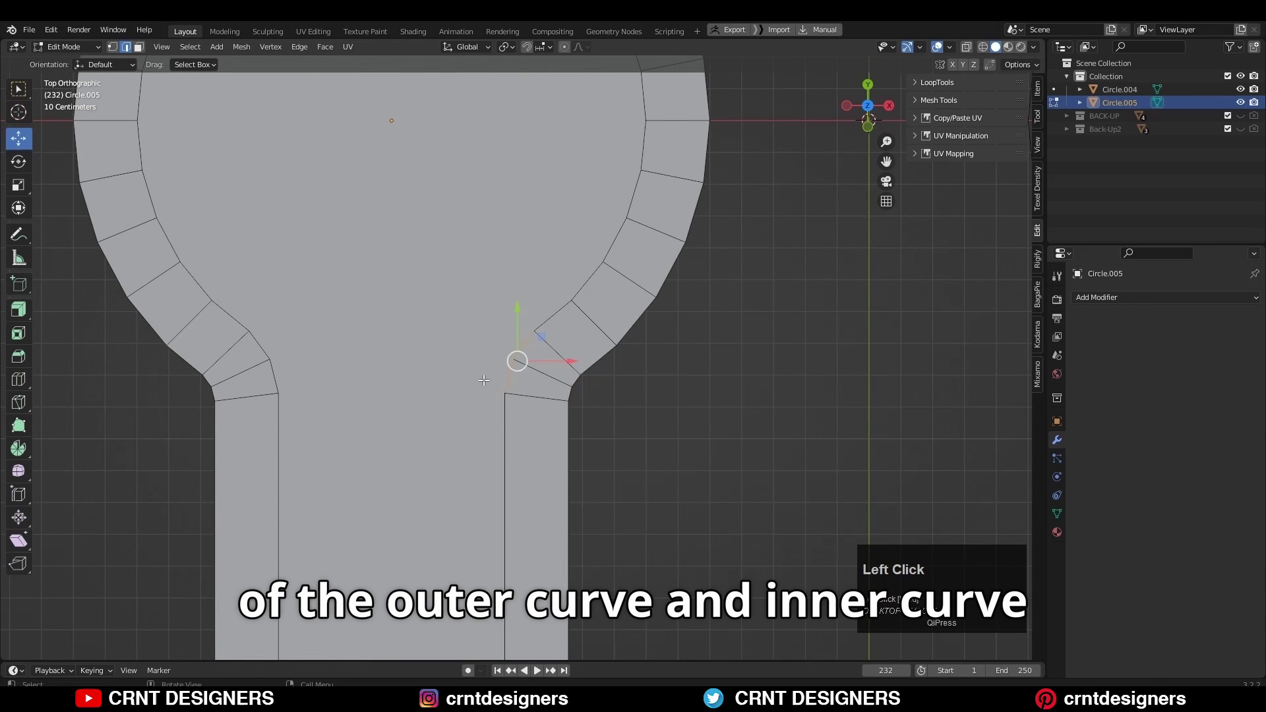
{"action": "scroll", "coordinate": [726, 269], "scroll_direction": "down", "scroll_amount": 3}
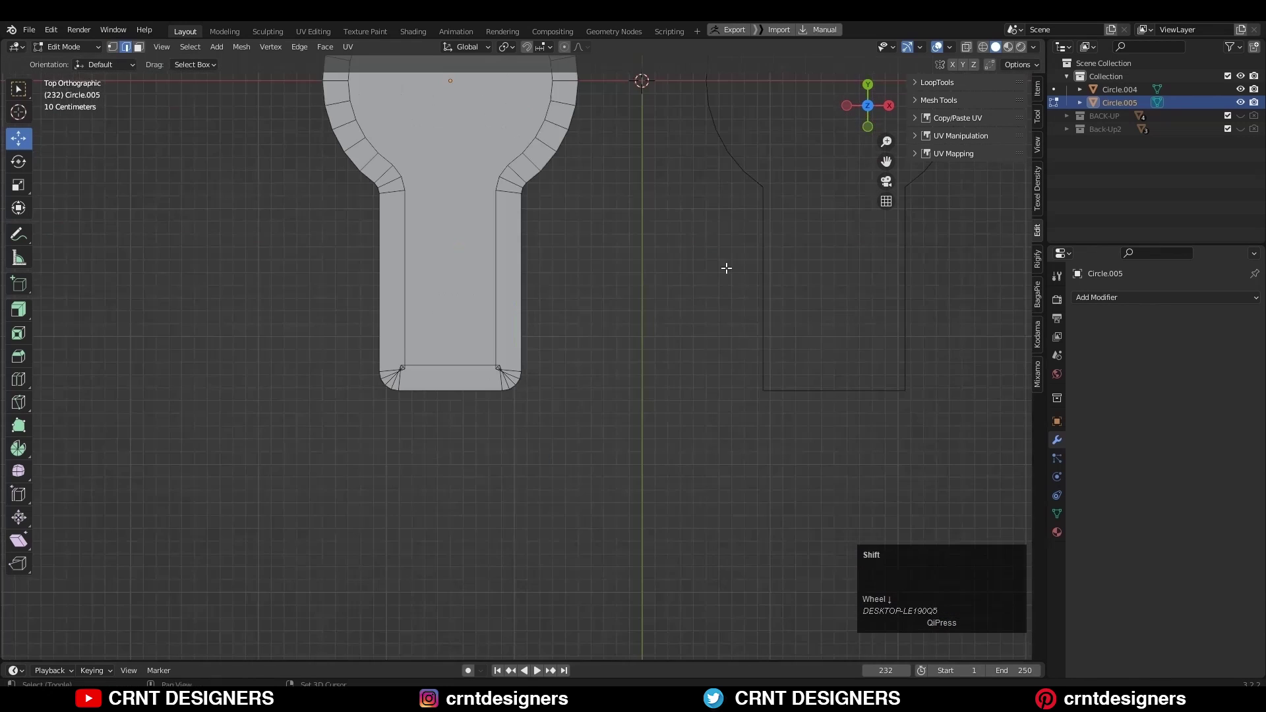
{"action": "middle_click_drag", "start_coordinate": [713, 283], "coordinate": [562, 465], "text": "shift"}
- Switch editing to the right keyhole outline and fill it with a face
{"action": "key", "text": "Tab"}
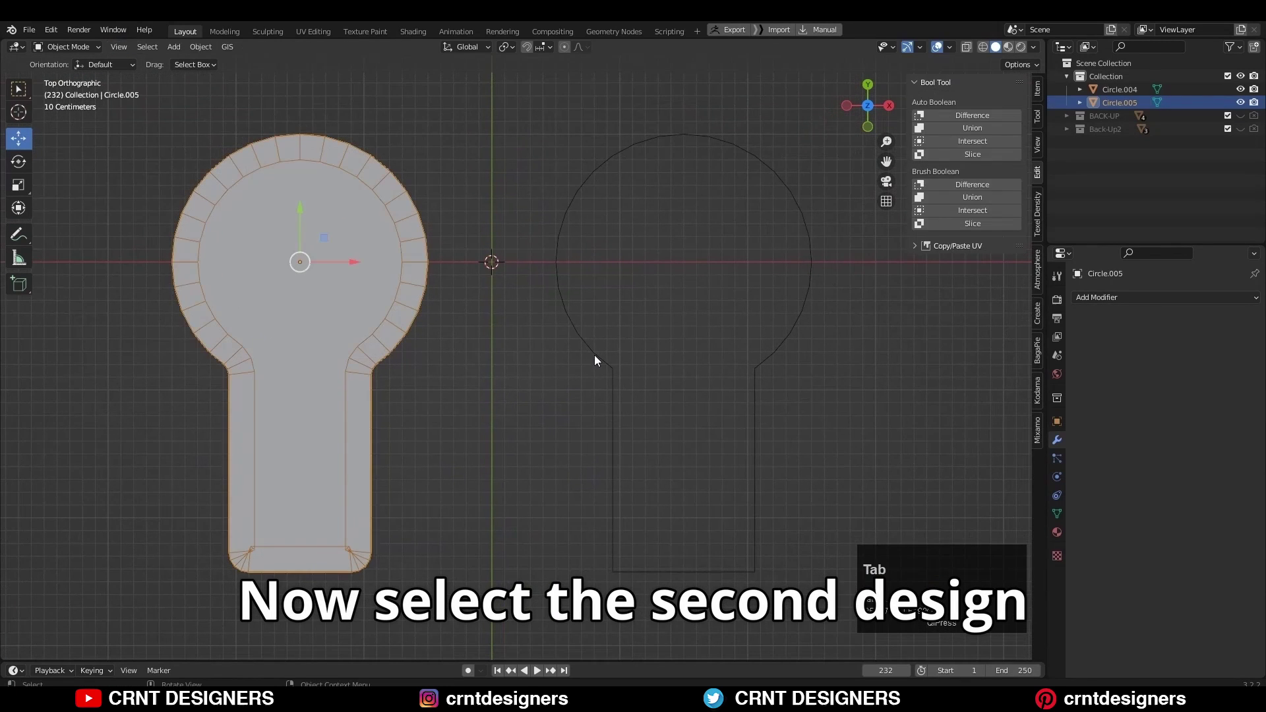
{"action": "left_click", "coordinate": [595, 359]}
{"action": "key", "text": "Tab"}
{"action": "middle_click_drag", "start_coordinate": [862, 330], "coordinate": [845, 345], "text": "shift"}
{"action": "key", "text": "f"}
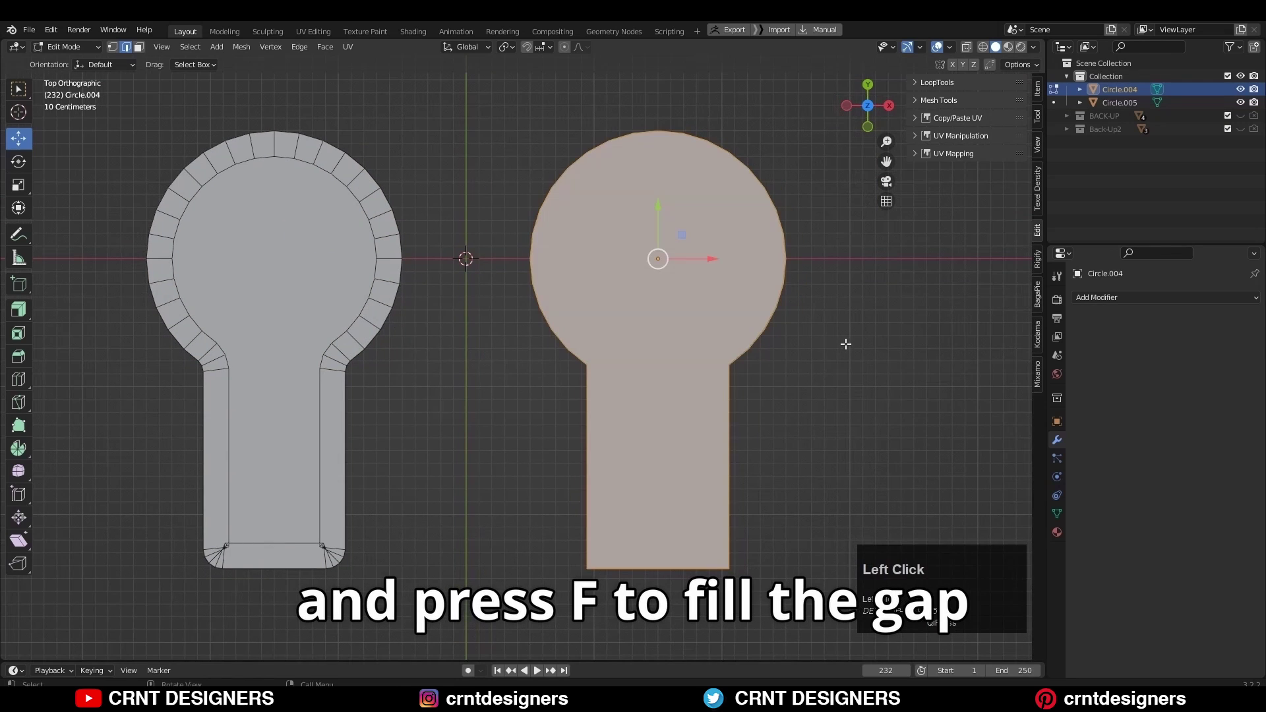
- Inset the right keyhole's face with a thickness of 0.2 m
{"action": "left_click", "coordinate": [736, 325]}
{"action": "key", "text": "3"}
{"action": "left_click", "coordinate": [736, 325]}
{"action": "key", "text": "i"}
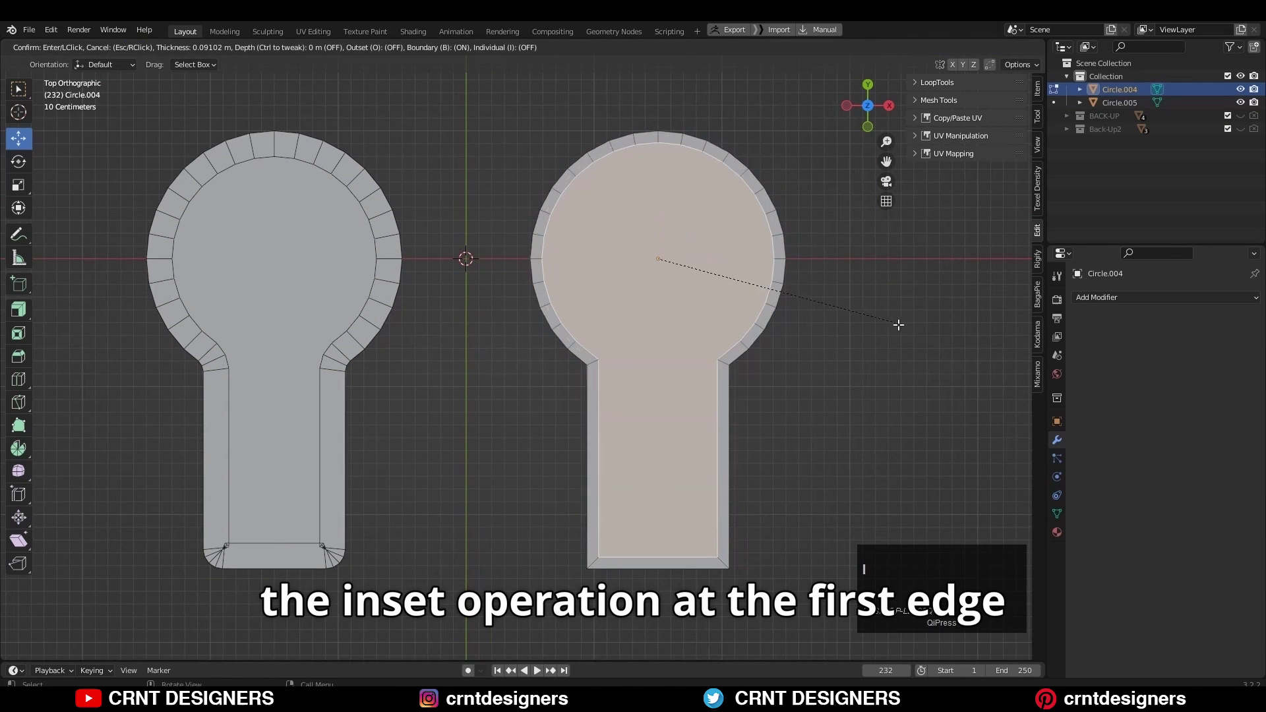
{"action": "left_click", "coordinate": [867, 321]}
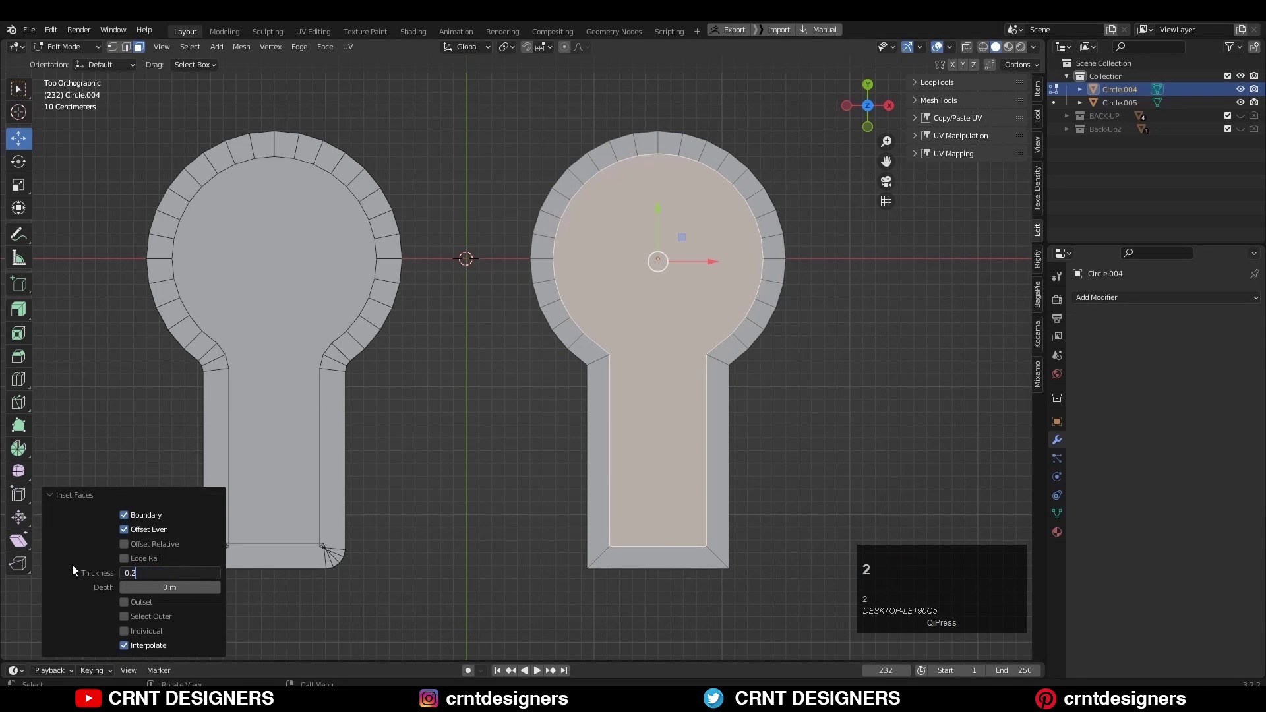
{"action": "left_click", "coordinate": [794, 432]}
{"action": "left_click", "coordinate": [795, 431]}
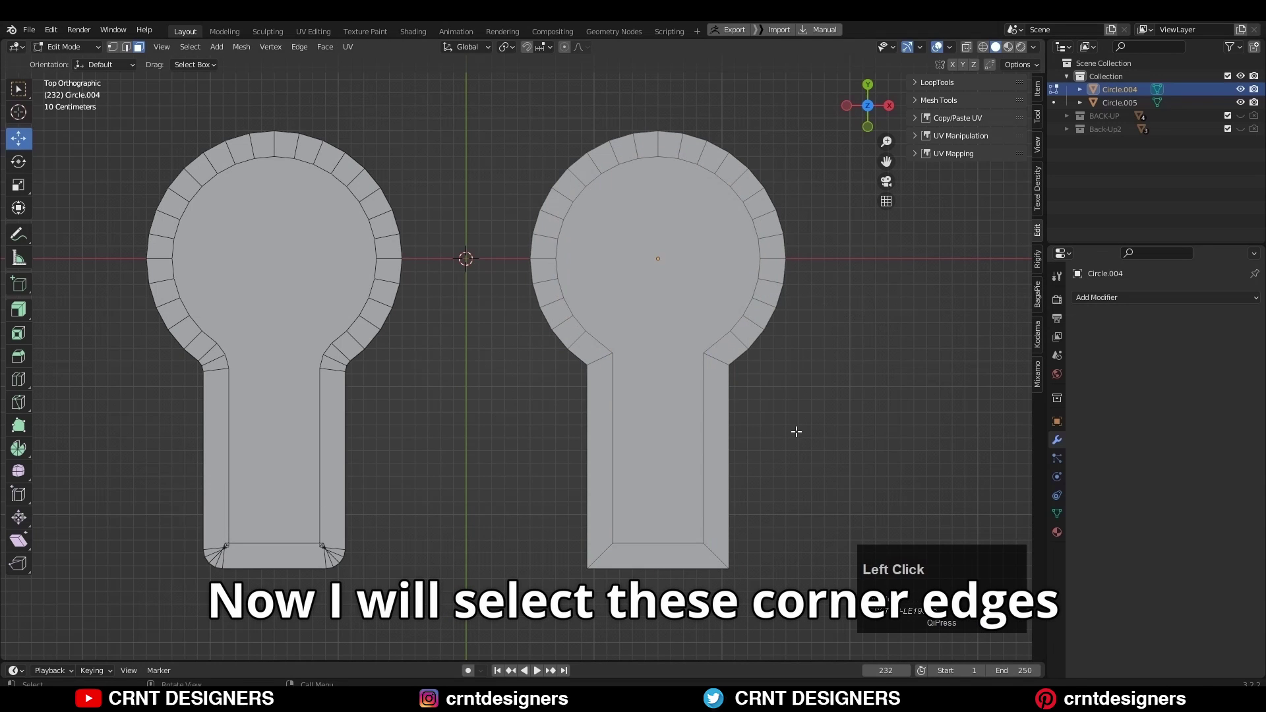
- Bevel the two inset edges at the right keyhole's neck corners with 2 segments and a width of 0.05 m
{"action": "left_click", "coordinate": [712, 361]}
{"action": "left_click", "coordinate": [600, 359], "text": "shift"}
{"action": "middle_click_drag", "start_coordinate": [771, 406], "coordinate": [667, 428], "text": "shift"}
{"action": "scroll", "coordinate": [712, 424], "scroll_direction": "up", "scroll_amount": 4}
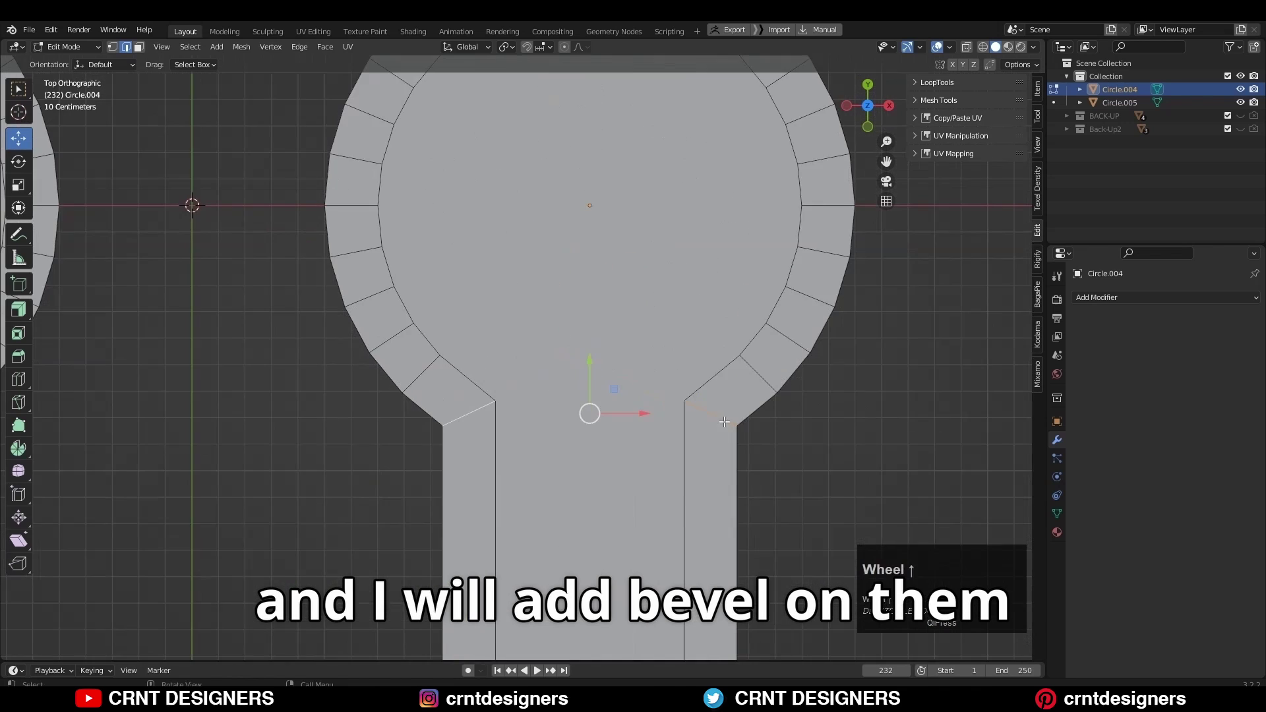
{"action": "scroll", "coordinate": [752, 421], "scroll_direction": "down", "scroll_amount": 1}
{"action": "key", "text": "ctrl+b"}
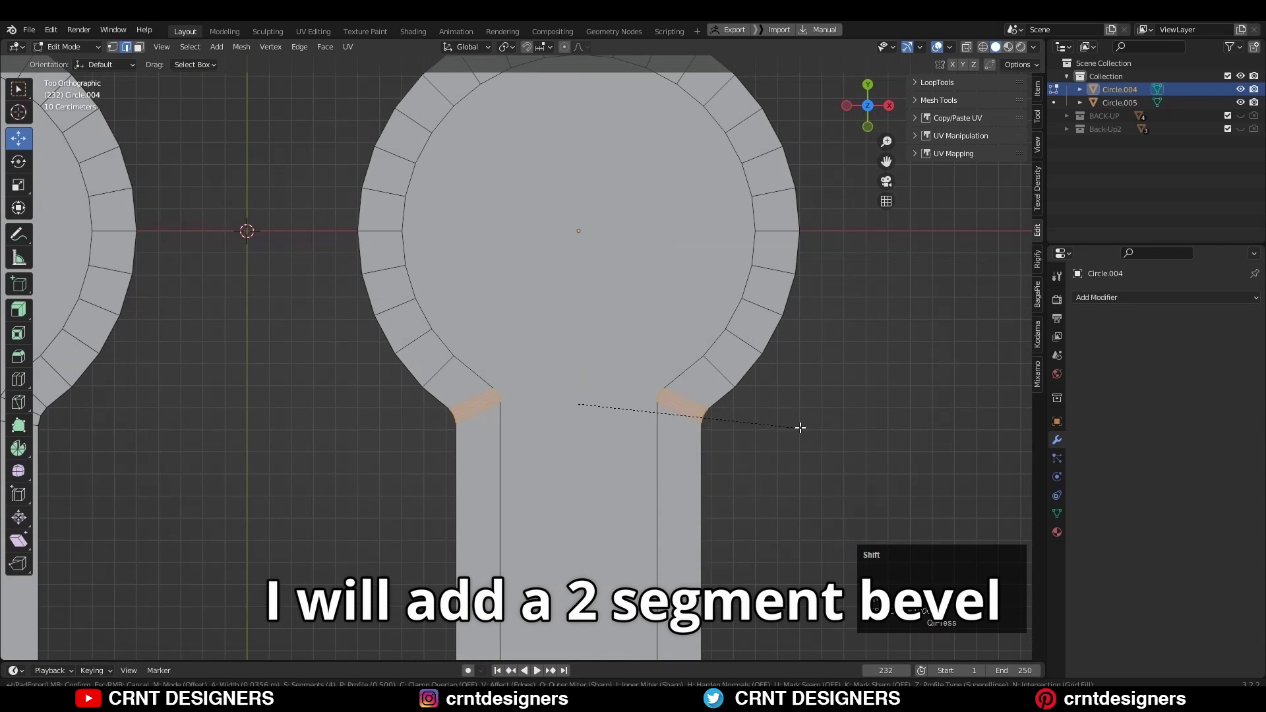
{"action": "left_click", "coordinate": [805, 426]}
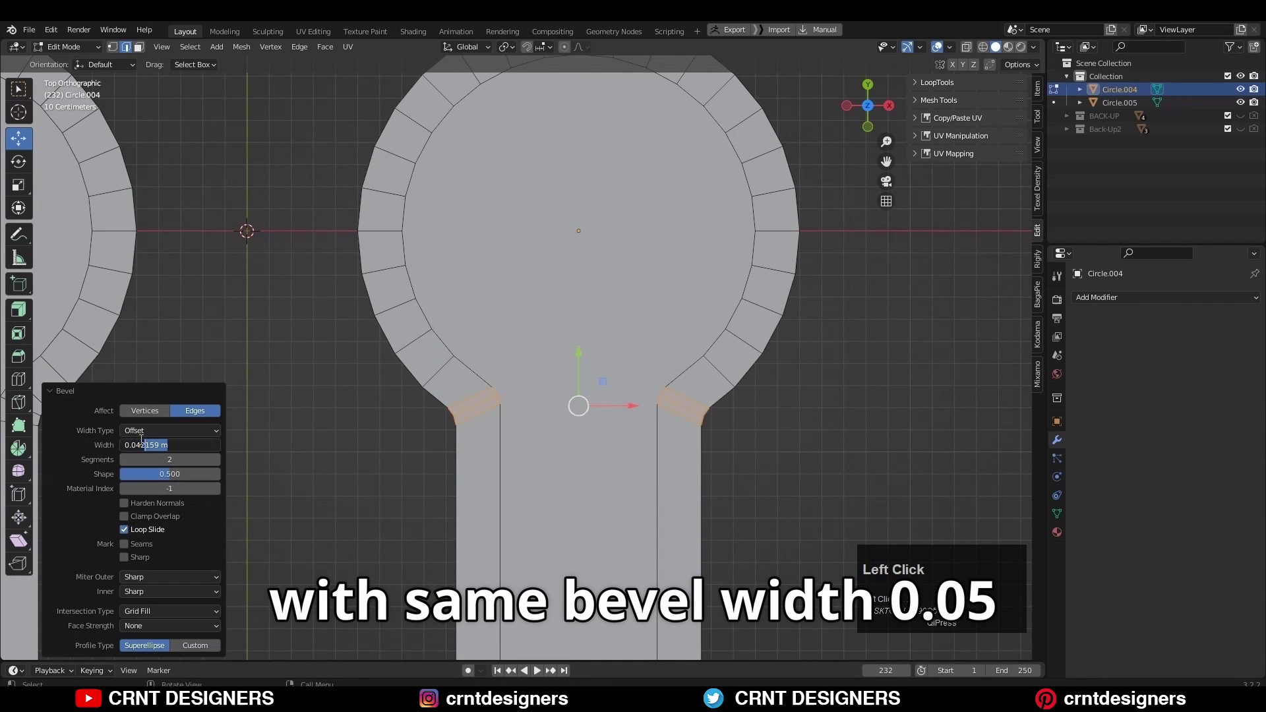
{"action": "key", "text": "Return"}
{"action": "left_click", "coordinate": [793, 426]}
- Select the two diagonal inset edges at the right keyhole's bottom corners
{"action": "scroll", "coordinate": [764, 468], "scroll_direction": "down", "scroll_amount": 5}
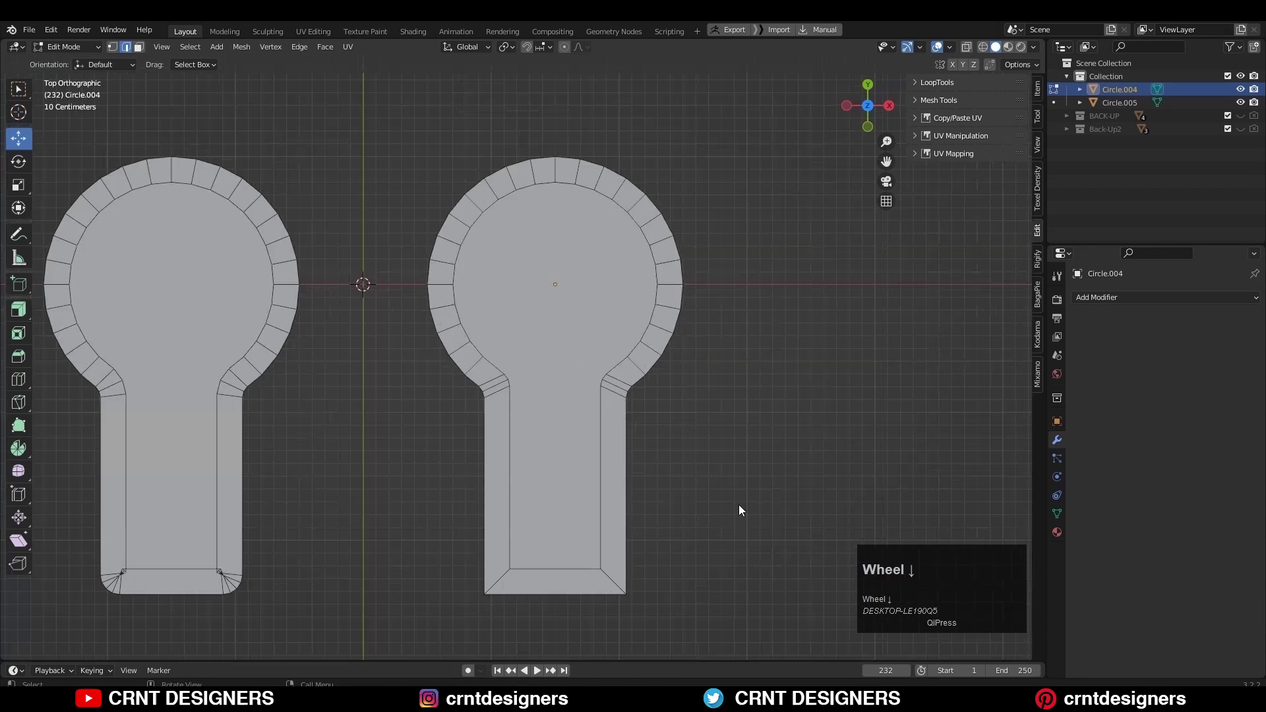
{"action": "middle_click_drag", "start_coordinate": [695, 536], "coordinate": [675, 438], "text": "shift"}
{"action": "scroll", "coordinate": [669, 441], "scroll_direction": "up", "scroll_amount": 4}
{"action": "left_click", "coordinate": [614, 465]}
{"action": "left_click", "coordinate": [438, 465], "text": "shift"}
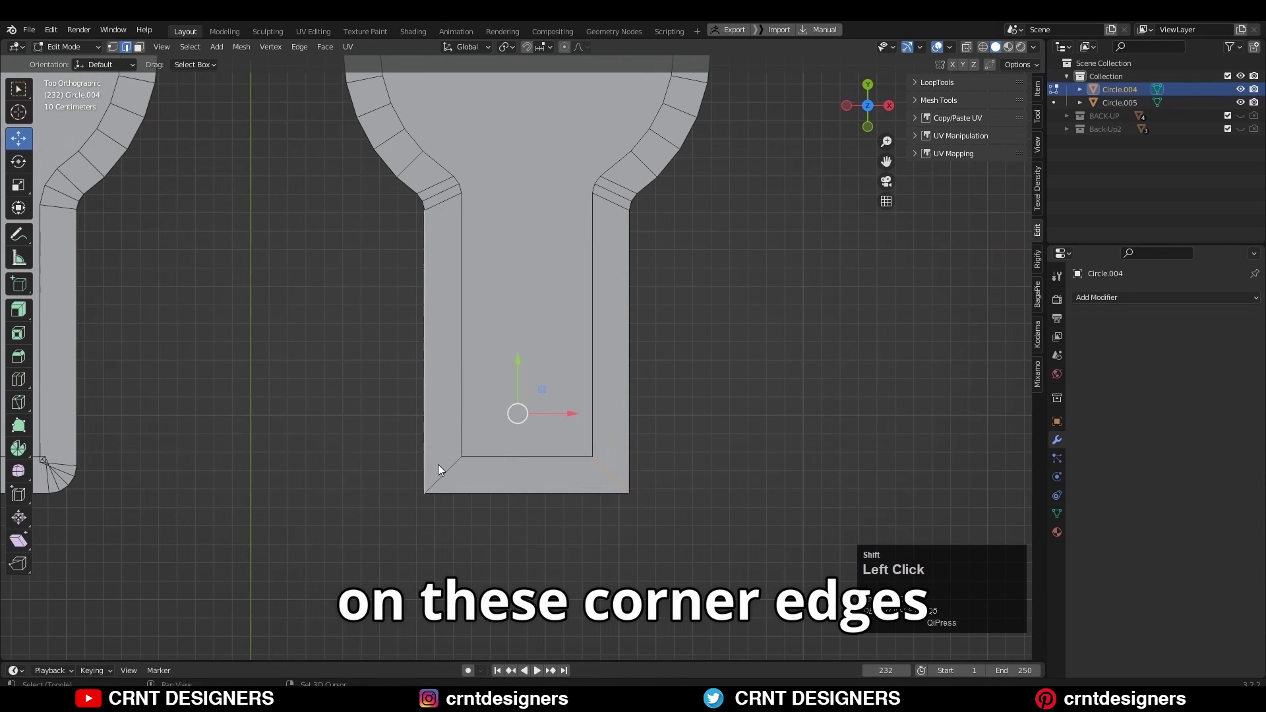
{"action": "left_click", "coordinate": [437, 464], "text": "shift"}
{"action": "left_click", "coordinate": [446, 466], "text": "shift"}
- Try a 4-segment bevel of 0.15 m on the right keyhole's diagonal bottom corner edges, and undo it
{"action": "key", "text": "ctrl+b"}
{"action": "scroll", "coordinate": [812, 454], "scroll_direction": "up", "scroll_amount": 3}
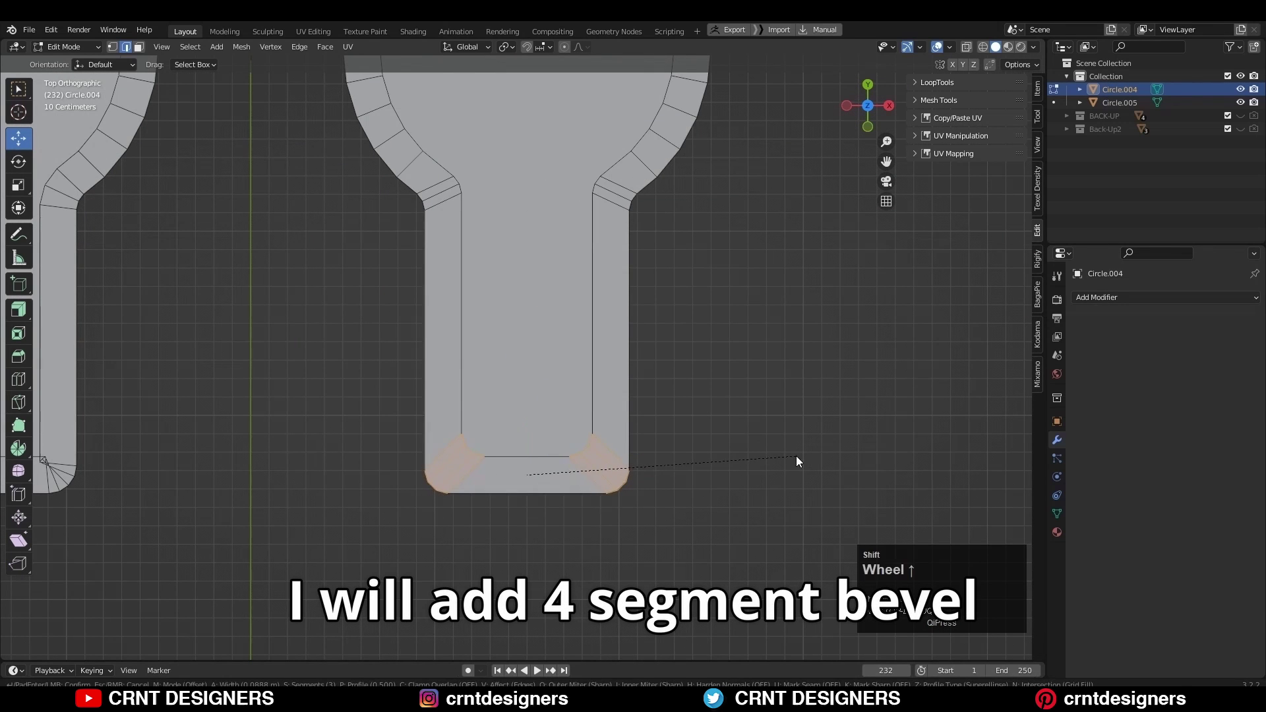
{"action": "left_click", "coordinate": [797, 457]}
{"action": "double_click", "coordinate": [145, 445]}
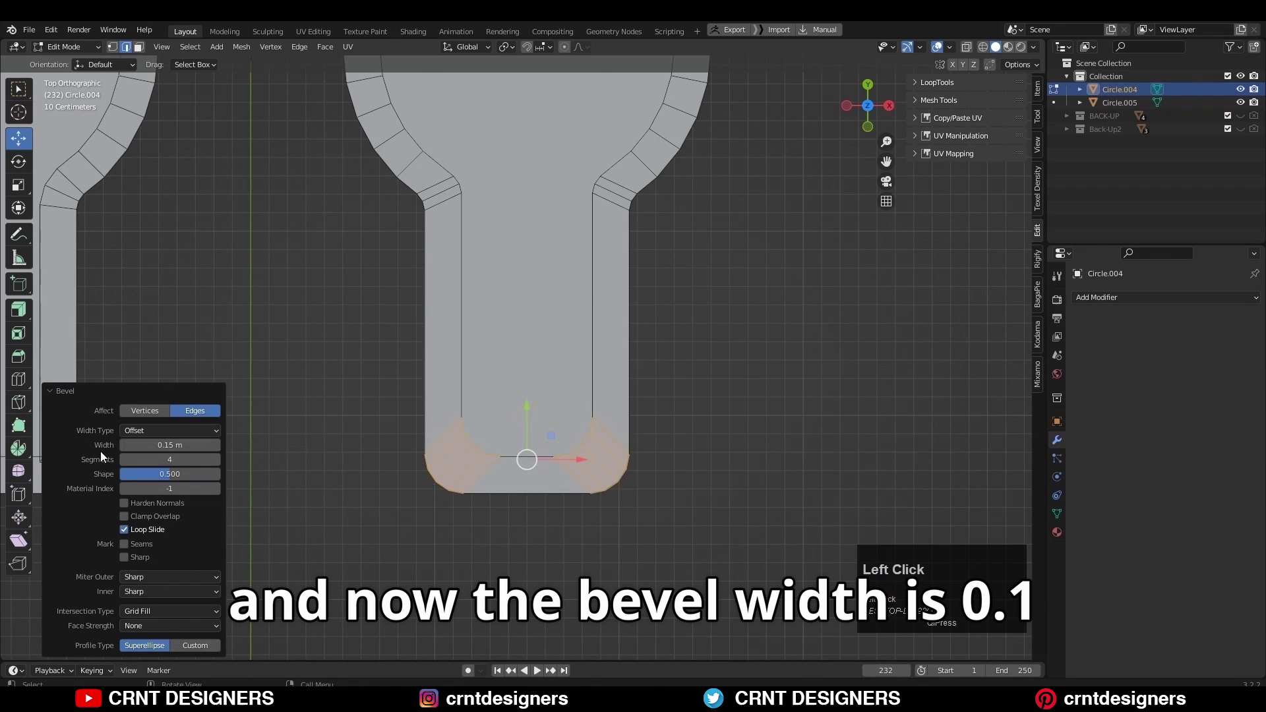
{"action": "left_click", "coordinate": [679, 392]}
{"action": "scroll", "coordinate": [678, 392], "scroll_direction": "down", "scroll_amount": 2}
{"action": "middle_click_drag", "start_coordinate": [638, 415], "coordinate": [644, 416], "text": "shift"}
{"action": "scroll", "coordinate": [644, 416], "scroll_direction": "up", "scroll_amount": 1}
{"action": "key", "text": "ctrl+z"}
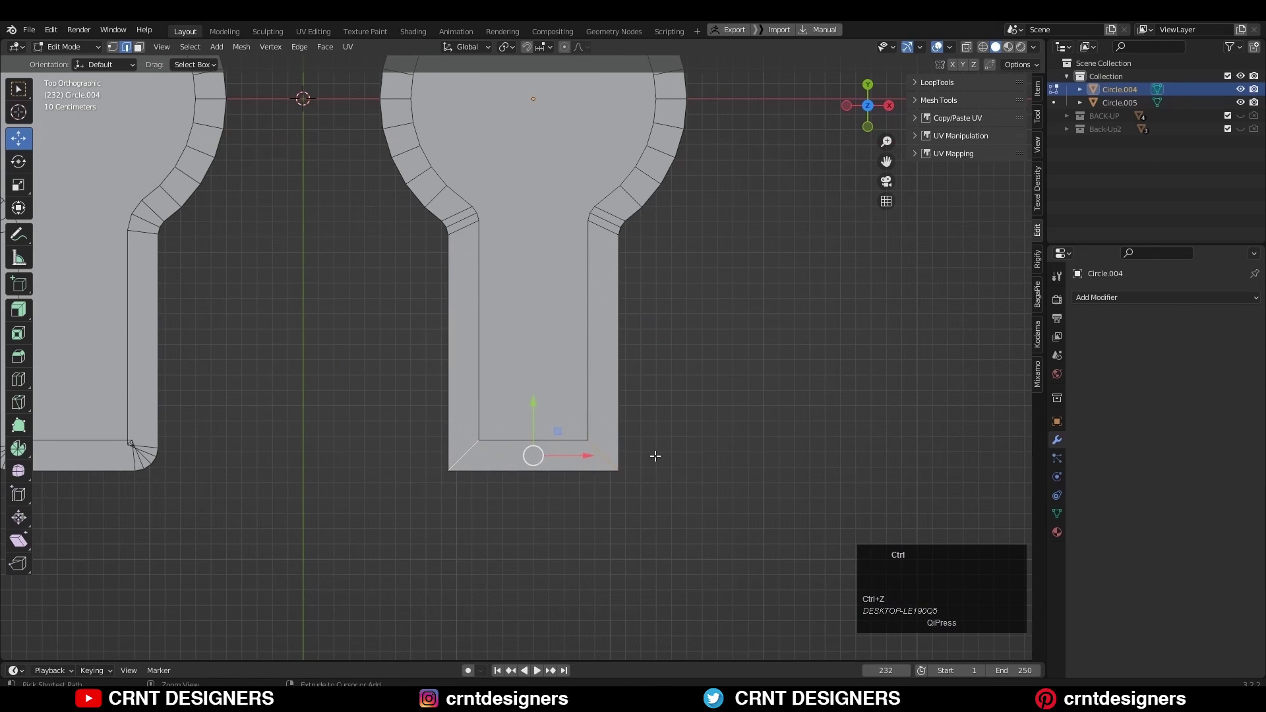
- Bevel the right keyhole's diagonal bottom corner edges with 4 segments and a width of 0.1 m
{"action": "key", "text": "ctrl+b"}
{"action": "left_click", "coordinate": [671, 459]}
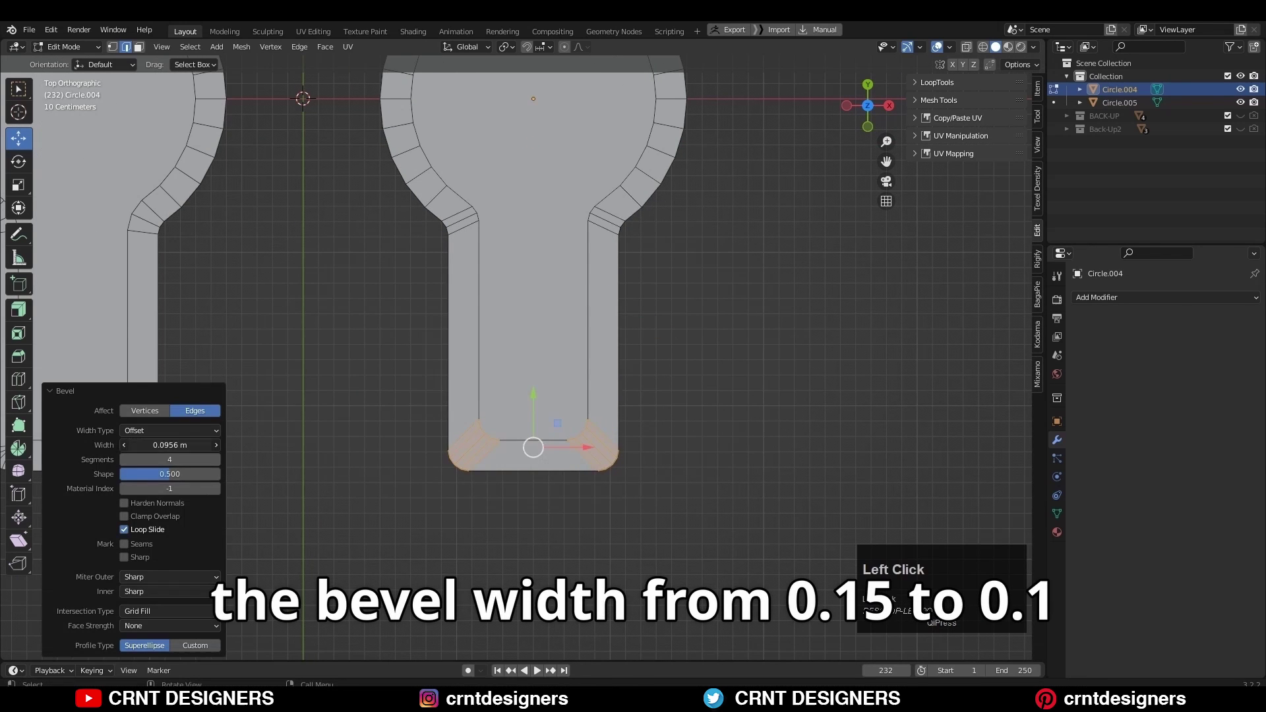
{"action": "left_click", "coordinate": [119, 443]}
{"action": "left_click", "coordinate": [666, 405]}
{"action": "scroll", "coordinate": [667, 404], "scroll_direction": "down", "scroll_amount": 3}
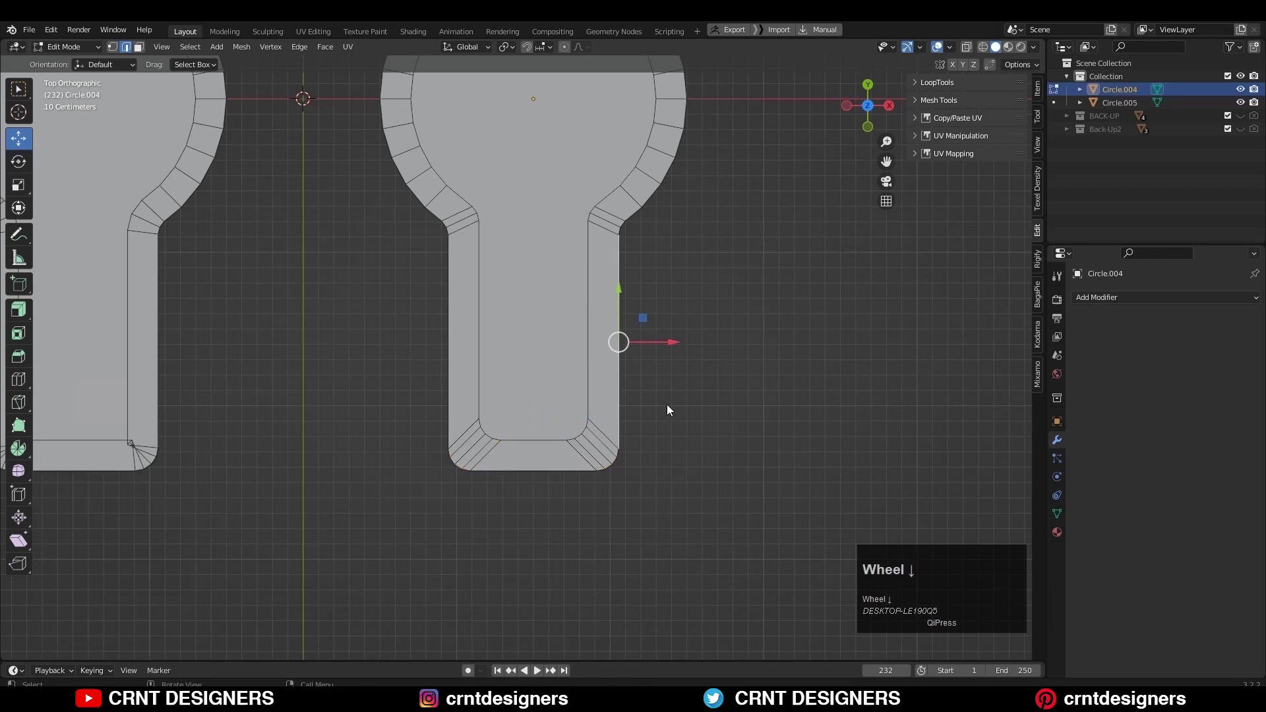
- Compare the corner topology of both keyholes from the top, checking for overlapping vertices and even fillets
{"action": "middle_click_drag", "start_coordinate": [534, 428], "coordinate": [553, 430], "text": "shift"}
{"action": "scroll", "coordinate": [605, 437], "scroll_direction": "up", "scroll_amount": 2}
{"action": "middle_click_drag", "start_coordinate": [639, 398], "coordinate": [843, 379], "text": "shift"}
{"action": "left_click", "coordinate": [843, 379]}
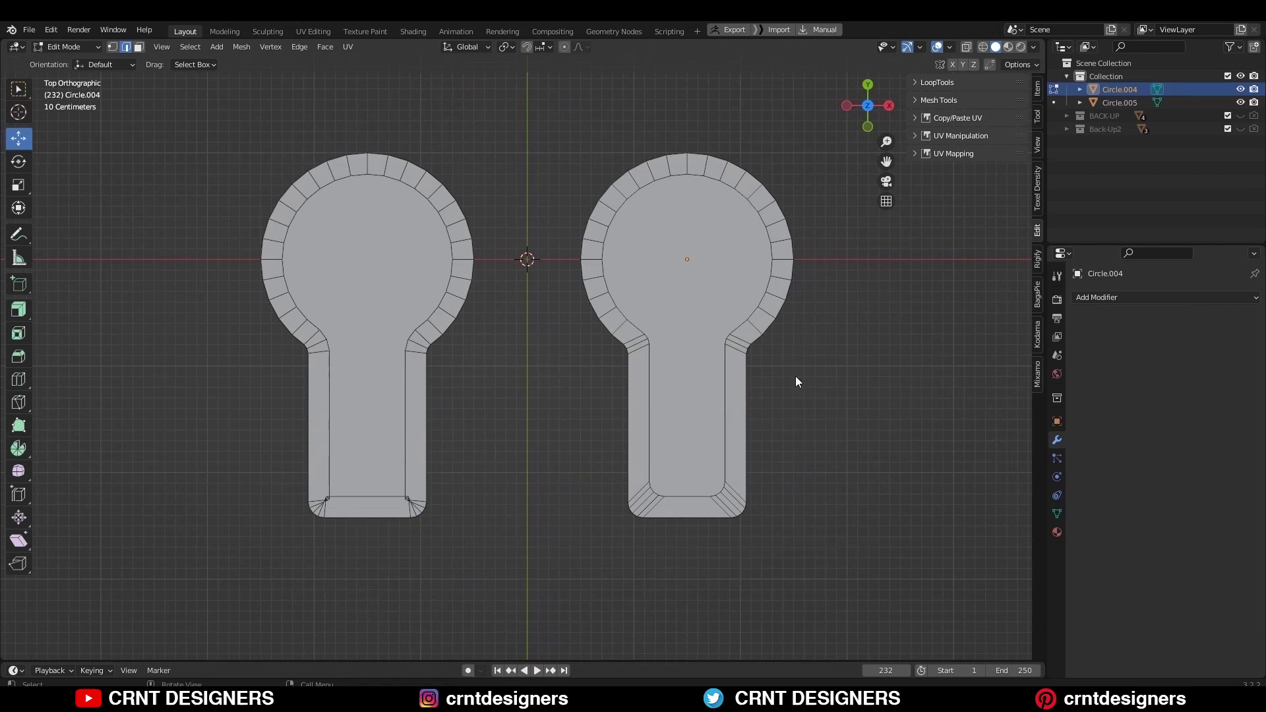
{"action": "left_click_drag", "start_coordinate": [496, 113], "coordinate": [215, 617]}
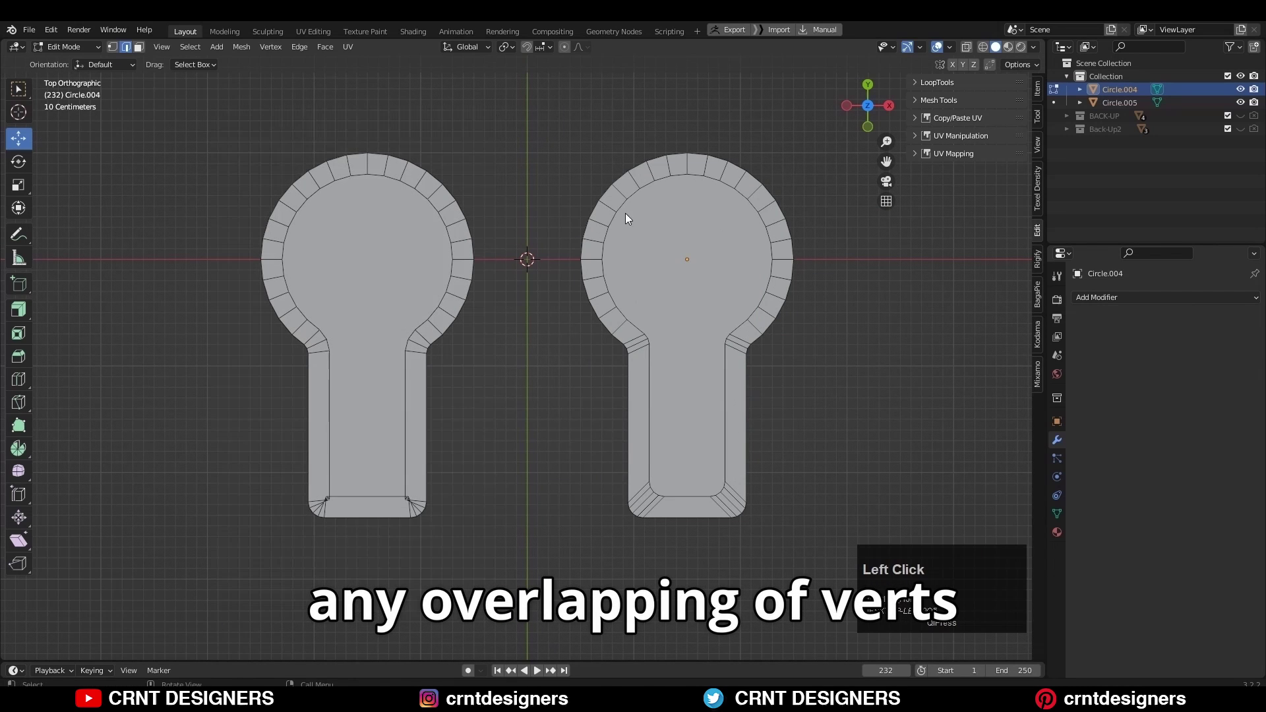
{"action": "left_click", "coordinate": [667, 306]}
{"action": "left_click_drag", "start_coordinate": [583, 145], "coordinate": [849, 542]}
{"action": "left_click", "coordinate": [850, 543]}
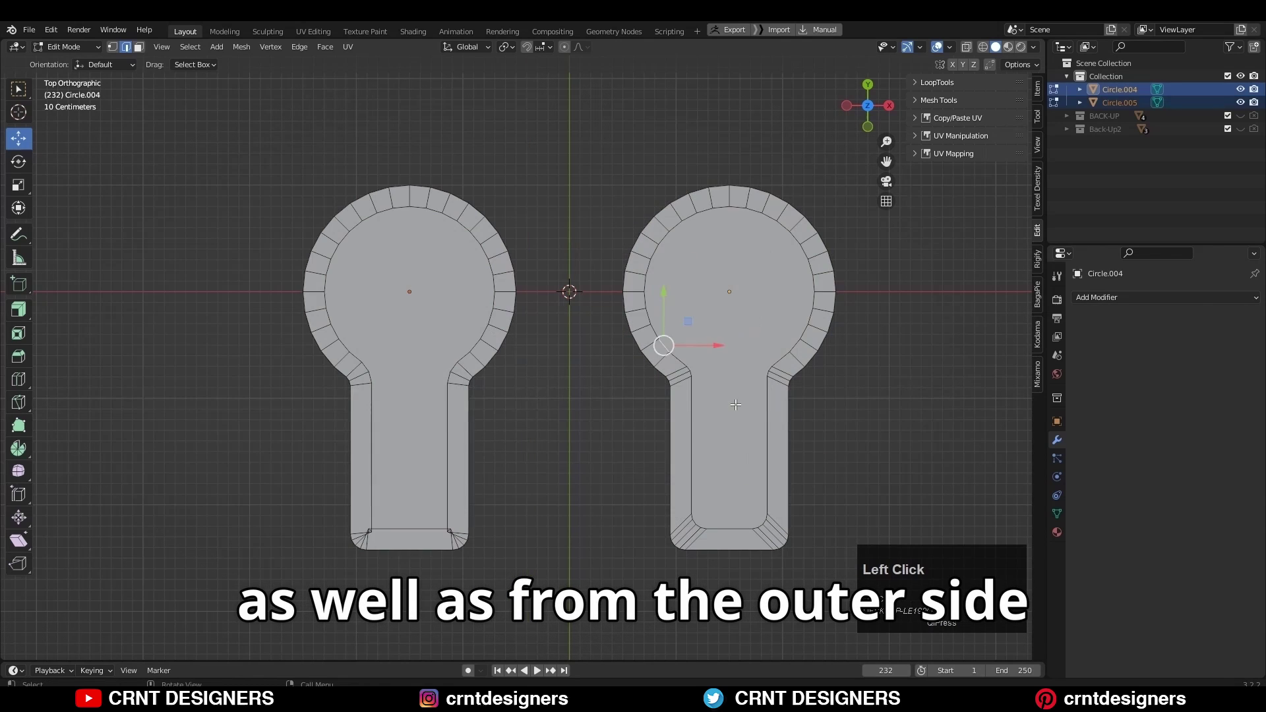
- Select both keyhole objects and open them together in Edit Mode
{"action": "key", "text": "Tab"}
{"action": "left_click_drag", "start_coordinate": [863, 404], "coordinate": [461, 464]}
{"action": "key", "text": "Tab"}
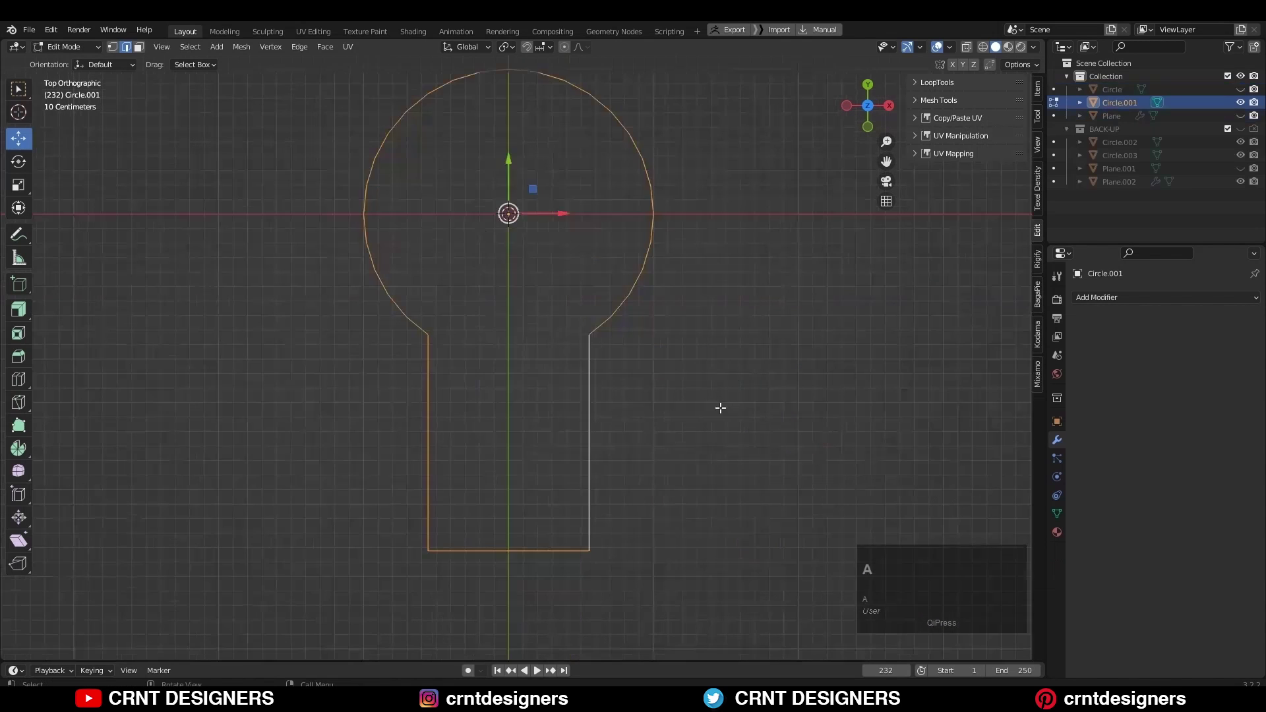
- Fill the whole keyhole outline with a face and inset it by about 0.1 m
{"action": "key", "text": "f"}
{"action": "left_click", "coordinate": [719, 407]}
{"action": "key", "text": "1"}
{"action": "key", "text": "3"}
{"action": "key", "text": "a"}
{"action": "key", "text": "i"}
{"action": "left_click", "coordinate": [725, 349]}
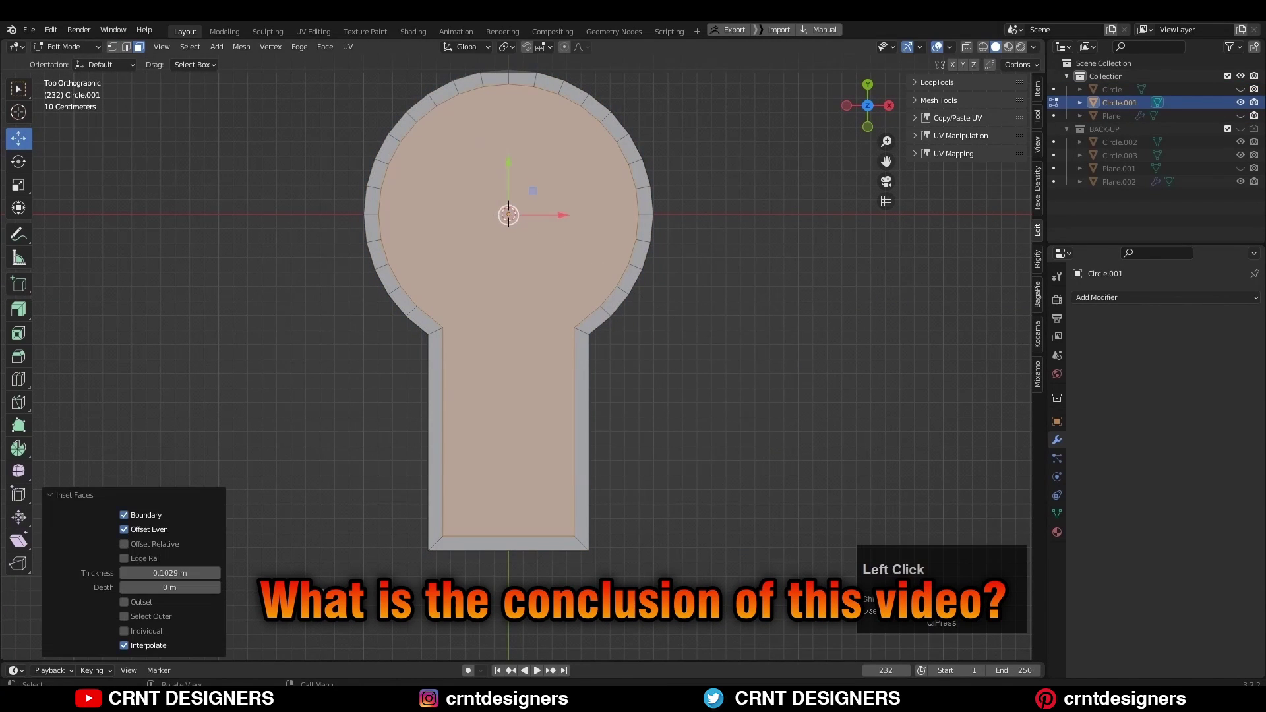
{"action": "type", "text": "1"}
{"action": "key", "text": "Return"}
- Inset the keyhole's inner face a second time to make a narrow ring inside the first one
{"action": "left_click", "coordinate": [553, 403]}
{"action": "key", "text": "i"}
{"action": "left_click", "coordinate": [824, 372]}
- Select the inner face ring together with the centre face and extrude them slightly upward
{"action": "left_click", "coordinate": [581, 313], "text": "alt"}
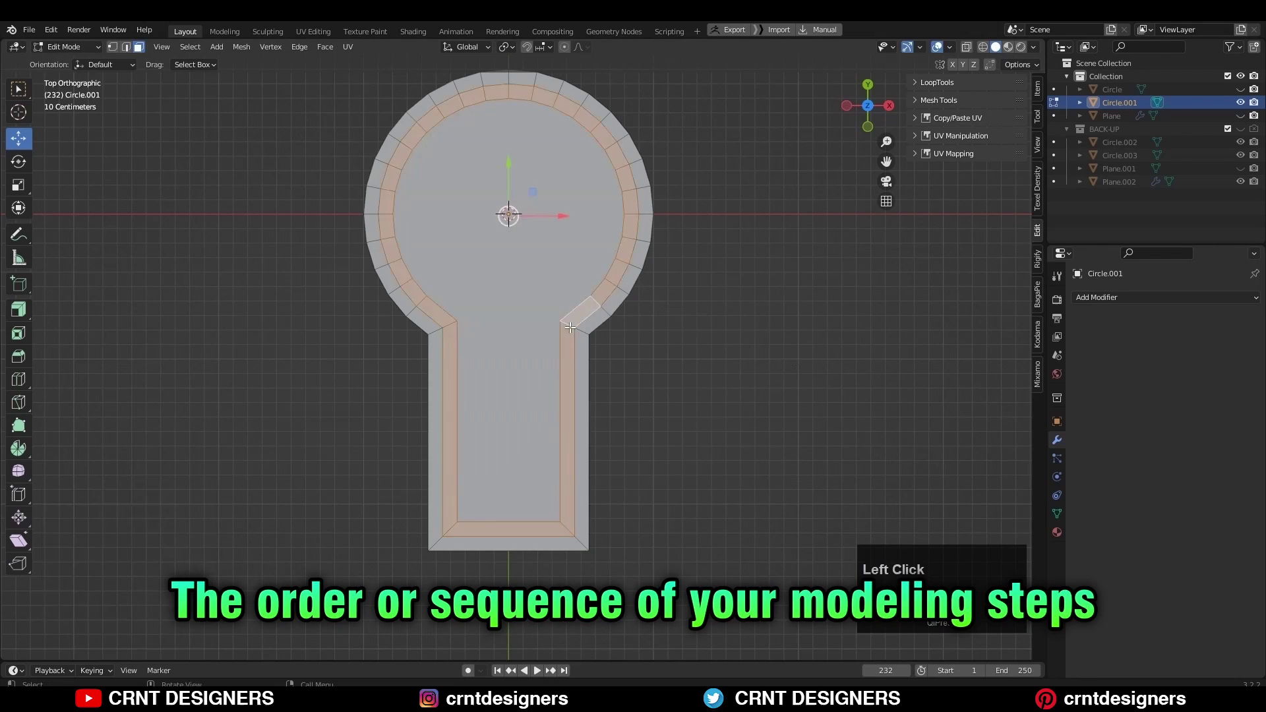
{"action": "middle_click_drag", "start_coordinate": [627, 317], "coordinate": [587, 237]}
{"action": "left_click", "coordinate": [591, 226], "text": "shift"}
{"action": "key", "text": "e"}
{"action": "left_click", "coordinate": [591, 213]}
- Bevel the edges at the two bottom corners of the raised keyhole with 4 segments
{"action": "middle_click_drag", "start_coordinate": [507, 425], "coordinate": [593, 399]}
{"action": "key", "text": "2"}
{"action": "middle_click_drag", "start_coordinate": [659, 369], "coordinate": [501, 422]}
{"action": "left_click", "coordinate": [575, 408]}
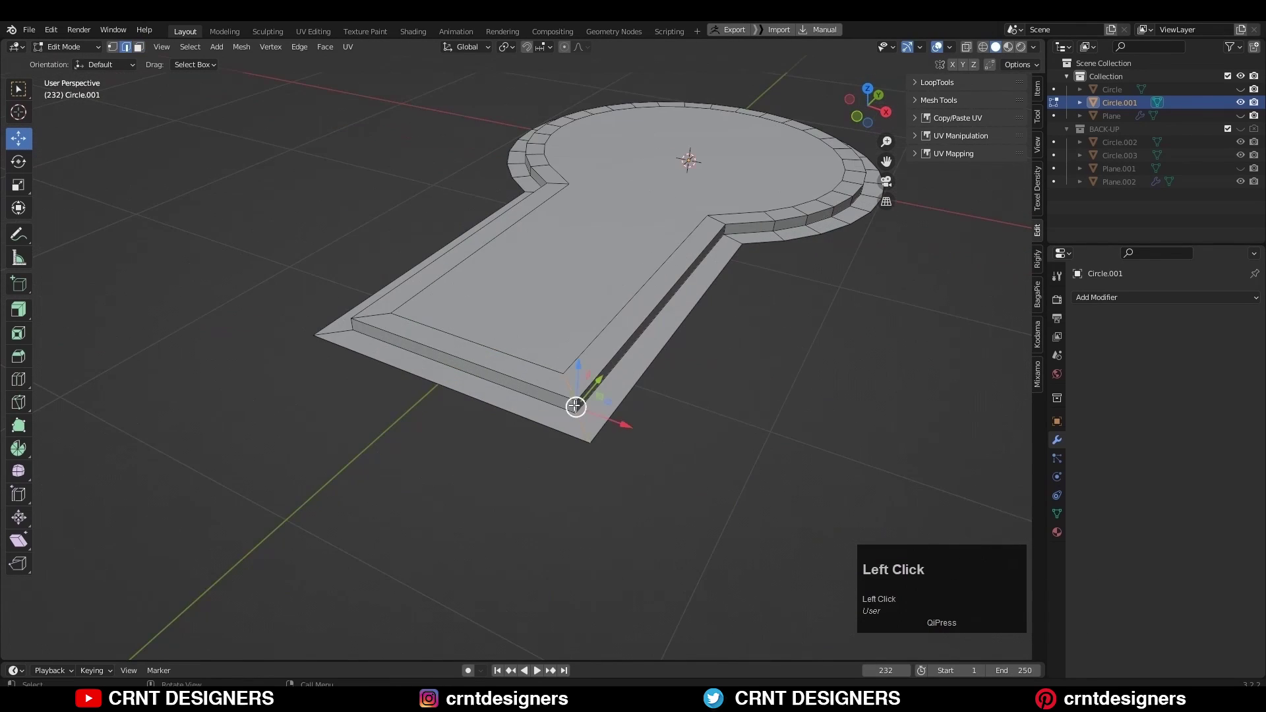
{"action": "left_click", "coordinate": [353, 280], "text": "shift"}
{"action": "key", "text": "ctrl+b"}
{"action": "left_click", "coordinate": [507, 422]}
{"action": "left_click", "coordinate": [172, 445]}
{"action": "left_click_drag", "start_coordinate": [172, 445], "coordinate": [131, 435]}
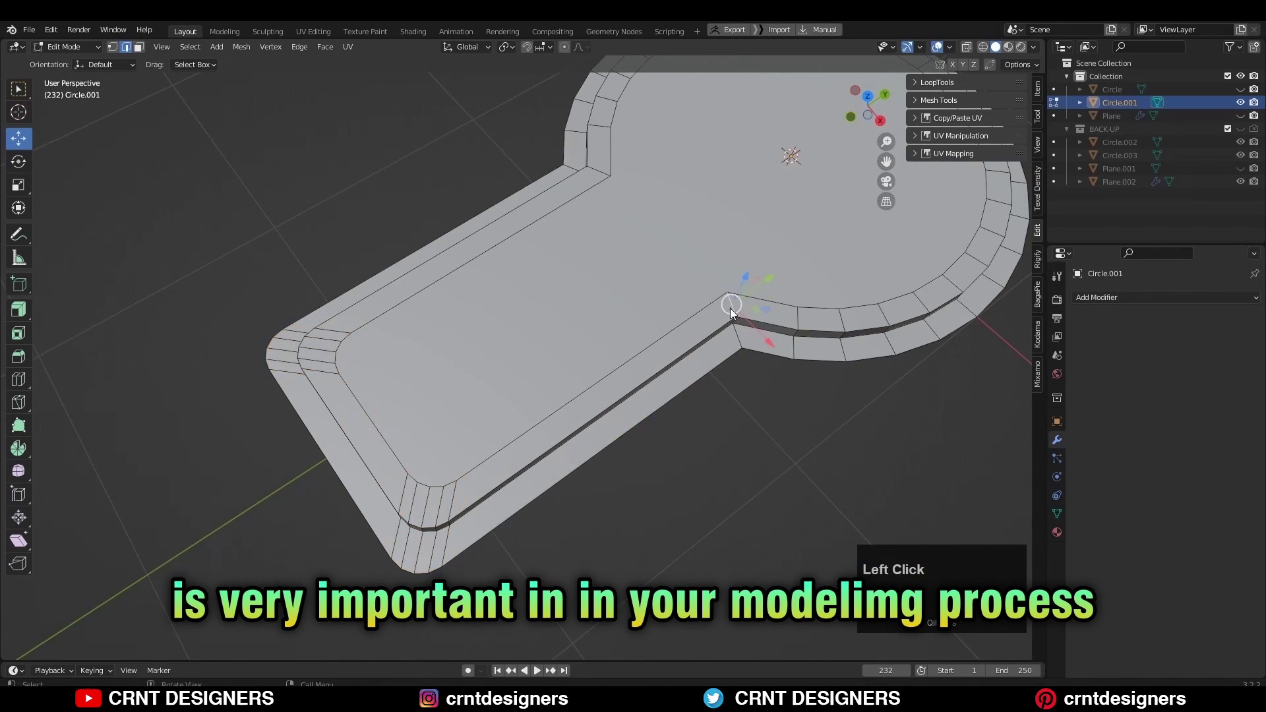
- Bevel the keyhole's neck corner edges with 2 segments and a width of 0.03 m
{"action": "key", "text": "KP_7"}
{"action": "scroll", "coordinate": [697, 361], "scroll_direction": "up", "scroll_amount": 3}
{"action": "key", "text": "ctrl+b"}
{"action": "left_click", "coordinate": [679, 371]}
{"action": "double_click", "coordinate": [138, 444]}
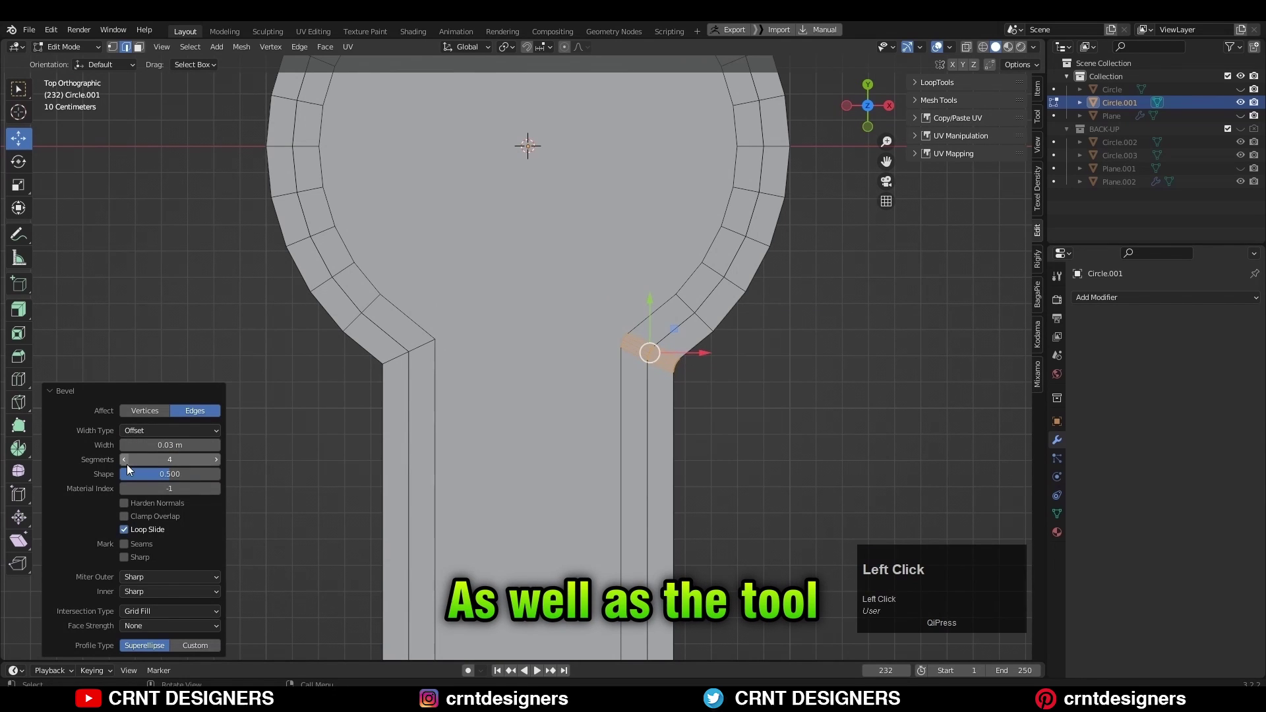
- Inspect the raised keyhole's rounded corners from an angle with the viewport overlays hidden
{"action": "scroll", "coordinate": [644, 339], "scroll_direction": "down", "scroll_amount": 4}
{"action": "key", "text": "a"}
{"action": "middle_click_drag", "start_coordinate": [780, 429], "coordinate": [780, 303]}
{"action": "left_click", "coordinate": [579, 359]}
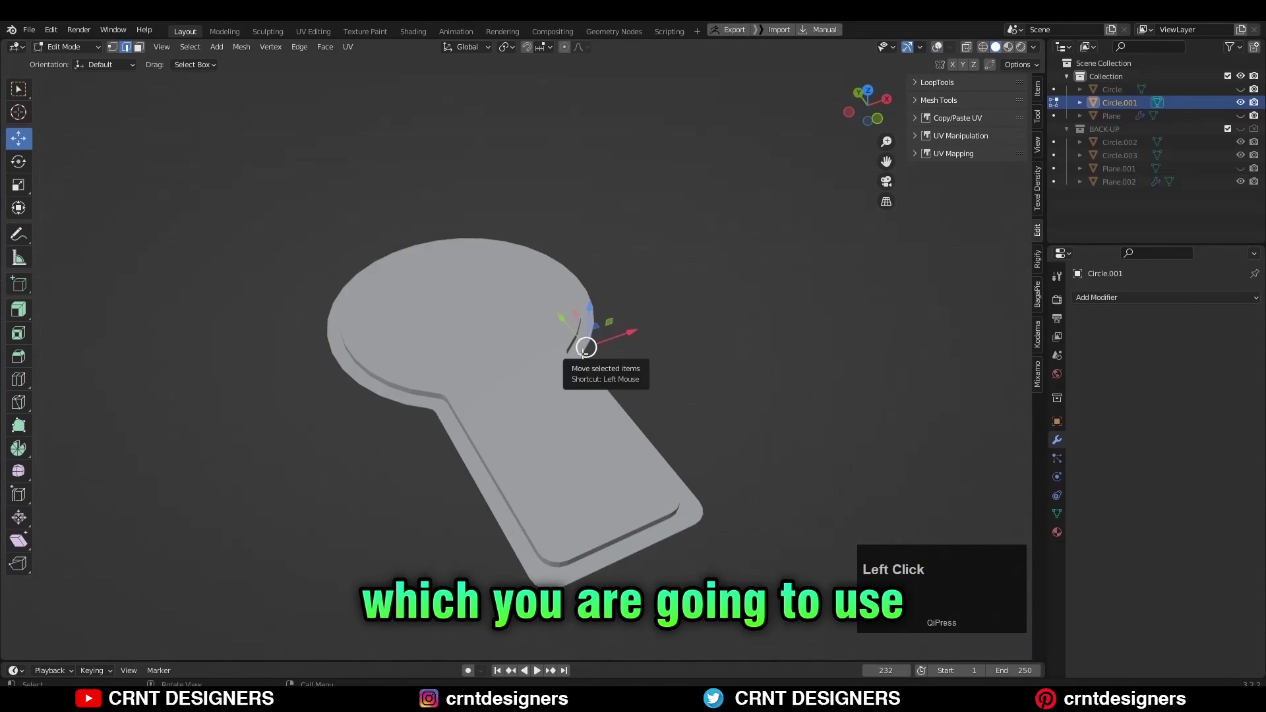
{"action": "middle_click_drag", "start_coordinate": [579, 358], "coordinate": [585, 347]}
{"action": "left_click", "coordinate": [937, 47]}
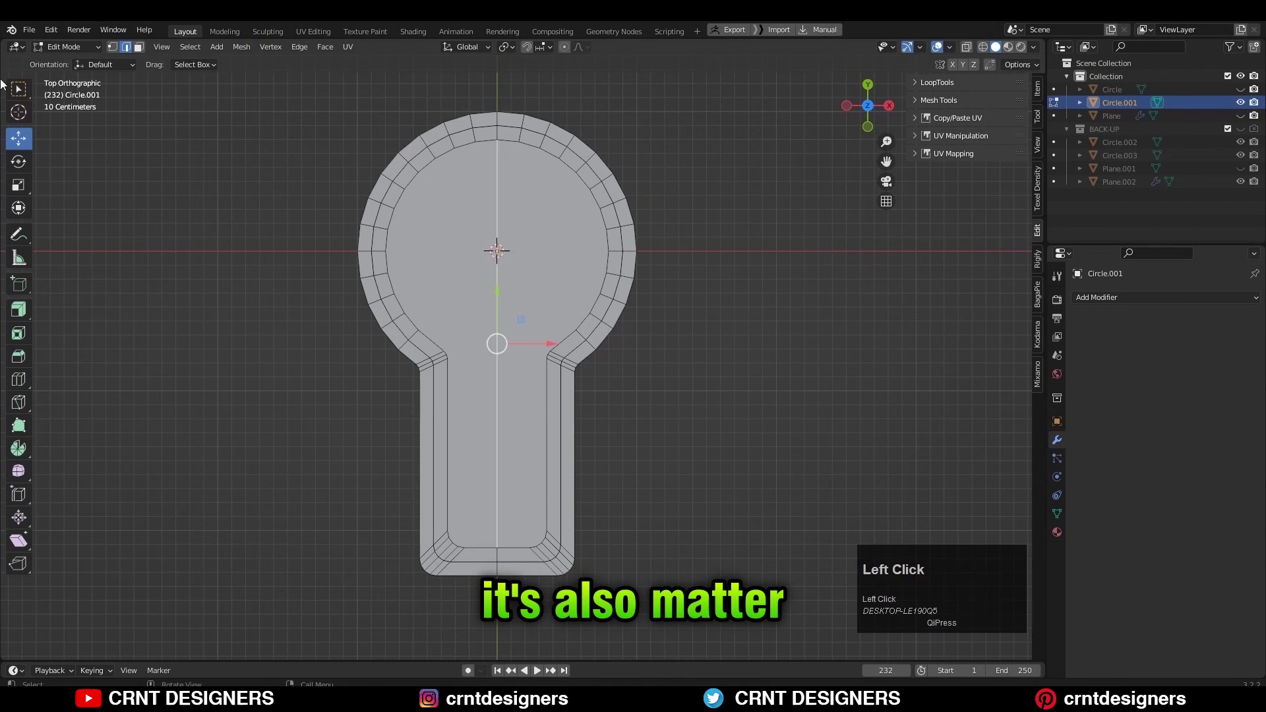
- Chamfer the raised rim by 0.0359 m with 1 segment, and bevel the chamfer's upper edge loop
{"action": "middle_click_drag", "start_coordinate": [782, 501], "coordinate": [353, 508]}
{"action": "left_click", "coordinate": [689, 417]}
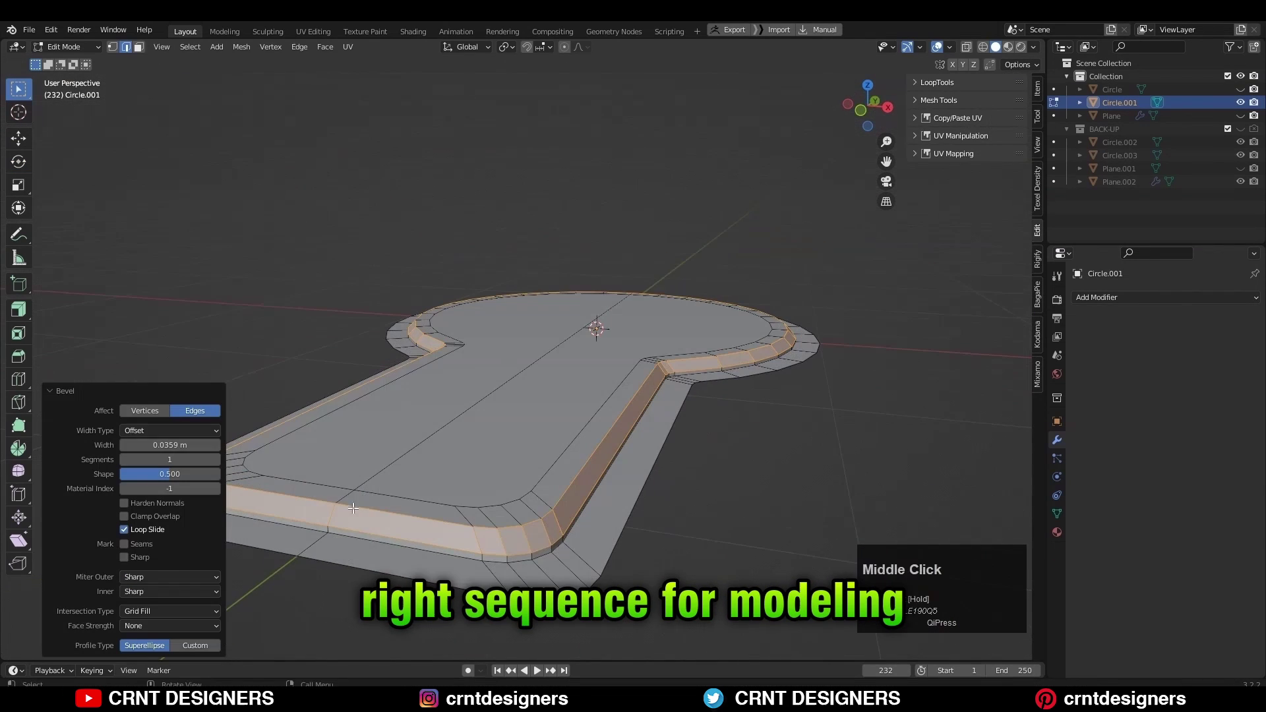
{"action": "left_click", "coordinate": [768, 501]}
{"action": "middle_click_drag", "start_coordinate": [769, 501], "coordinate": [546, 477]}
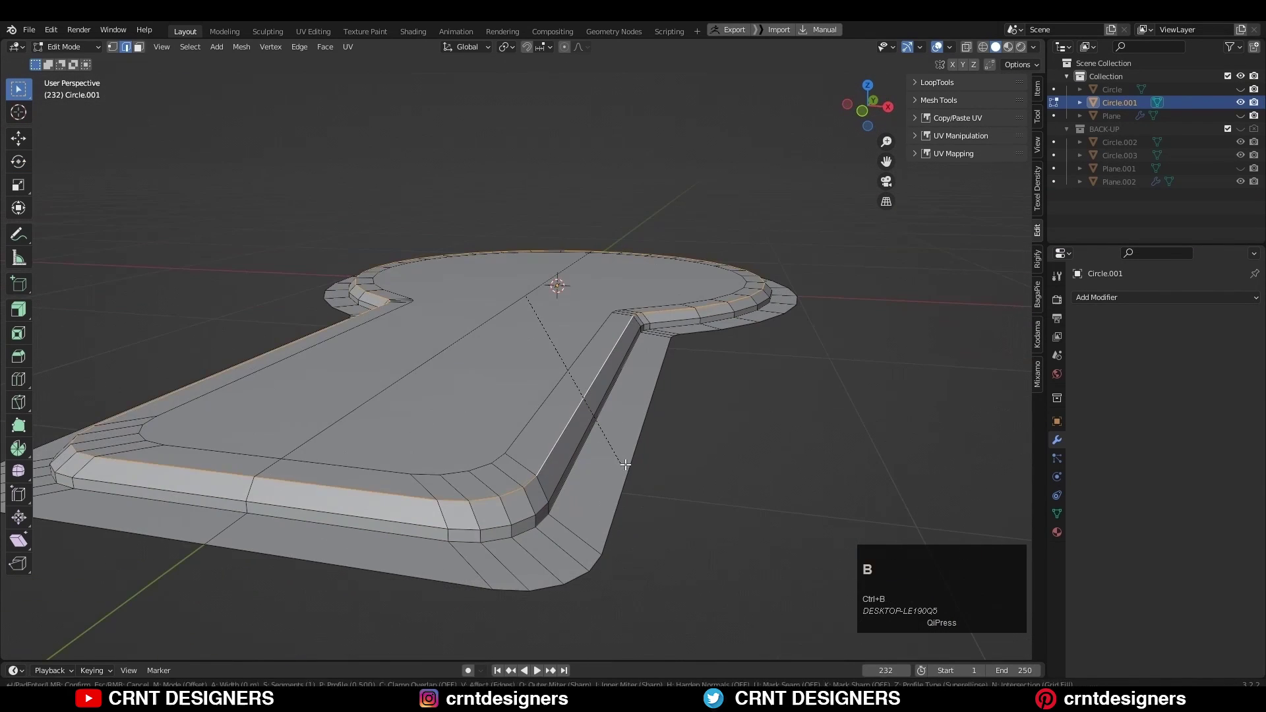
{"action": "left_click", "coordinate": [627, 466], "text": "shift"}
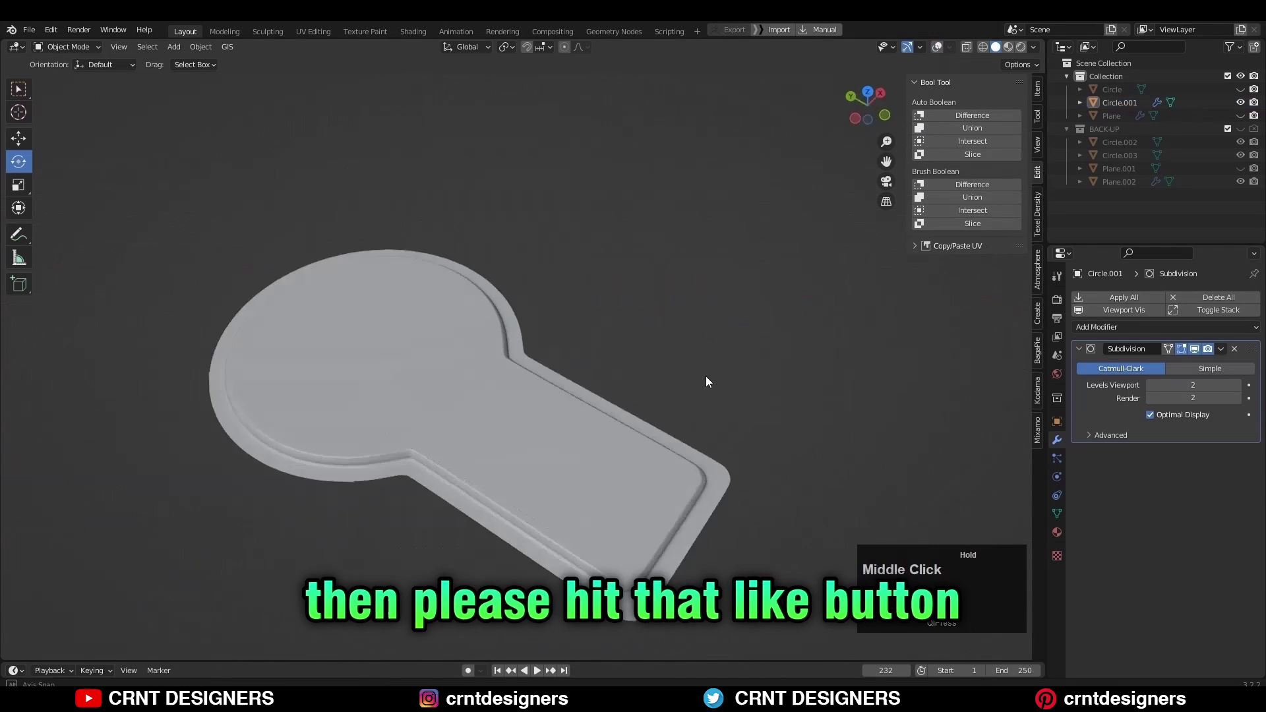
- Examine the shading of the subdivided keyhole from an angle and from the top
{"action": "mouse_move", "coordinate": [706, 375]}
{"action": "middle_mouse_down"}
{"action": "mouse_move", "coordinate": [575, 461]}
{"action": "mouse_move", "coordinate": [586, 456]}
{"action": "middle_mouse_up"}
{"action": "scroll", "coordinate": [585, 456], "scroll_direction": "down", "scroll_amount": 1}
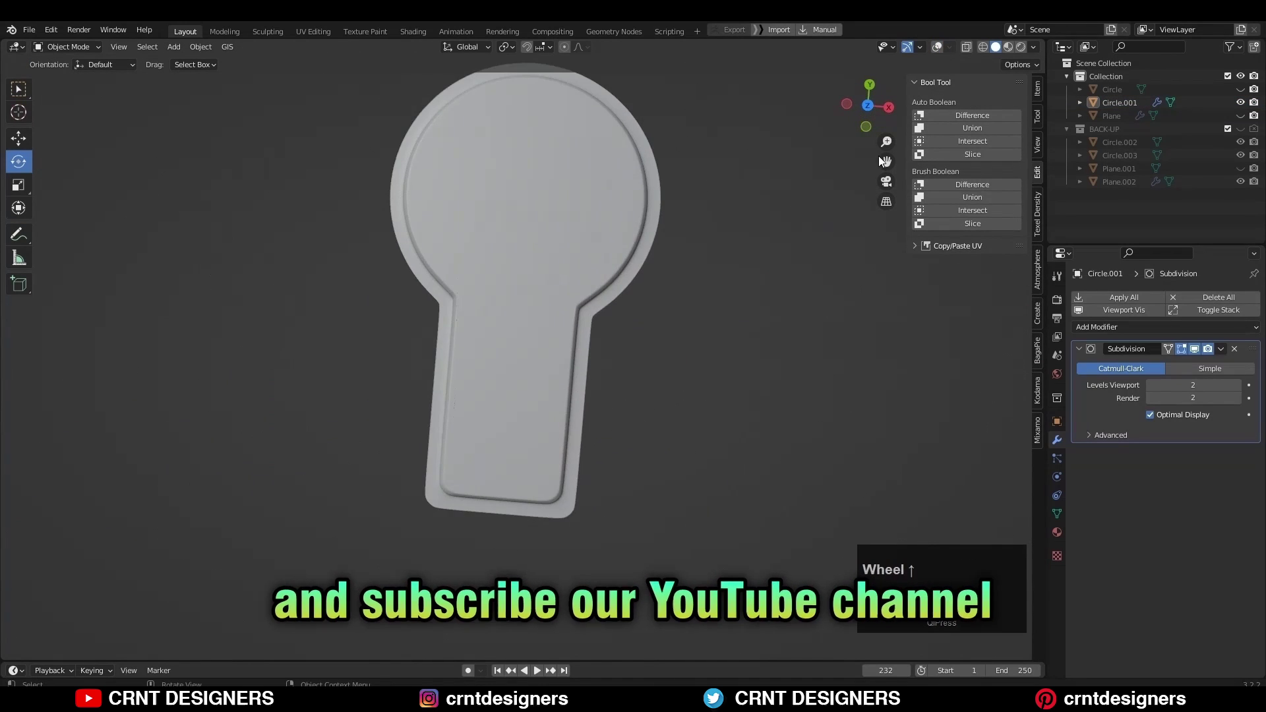
{"action": "key", "text": "KP_7"}
{"action": "left_click", "coordinate": [534, 356]}
- Show the viewport overlays and remove the keyhole's centre faces in Edit Mode
{"action": "left_click", "coordinate": [937, 47]}
{"action": "key", "text": "Tab"}
{"action": "left_click", "coordinate": [466, 387]}
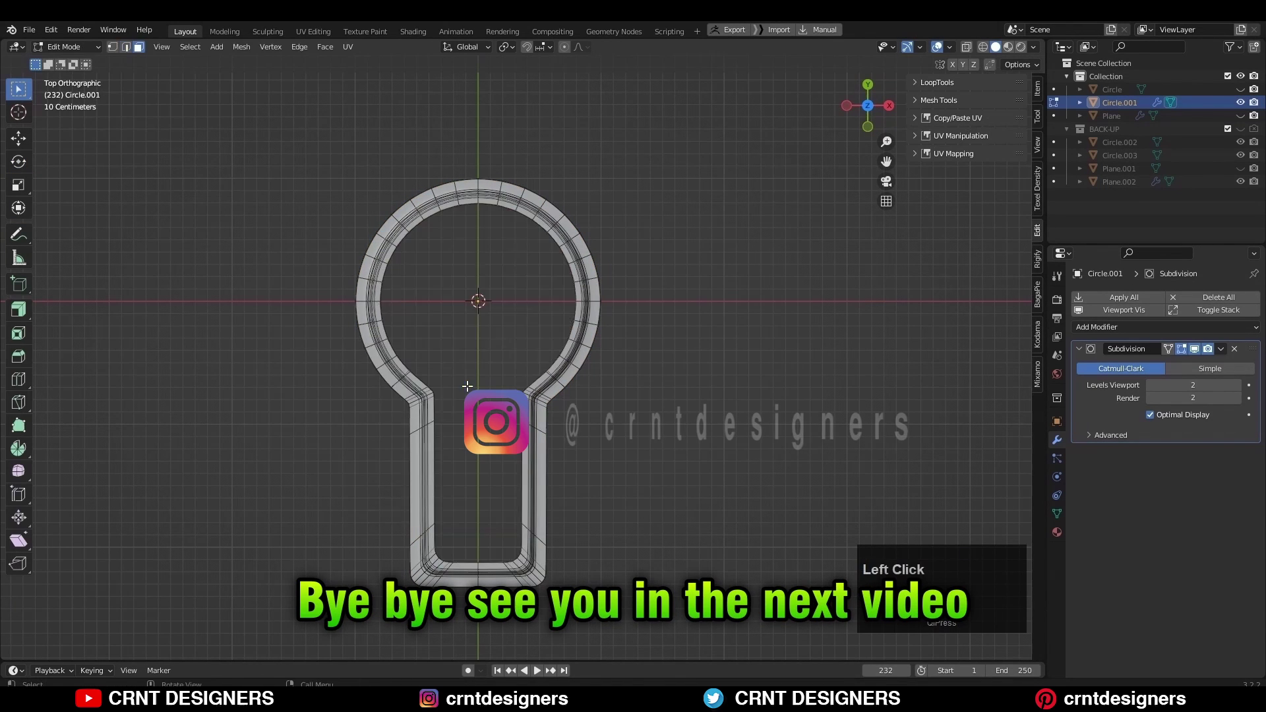